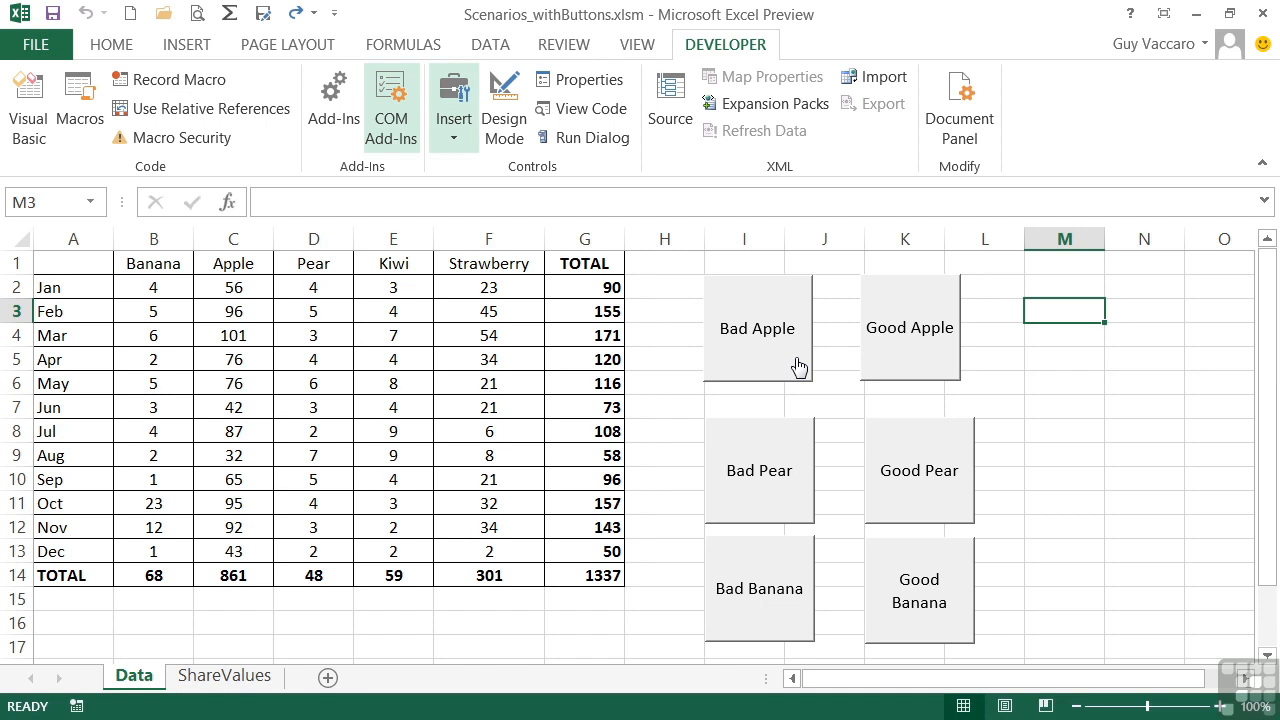
# Step: Select the Bad Apple and Good Apple buttons together and open their size and properties settings
pyautogui.rightClick(766, 356)
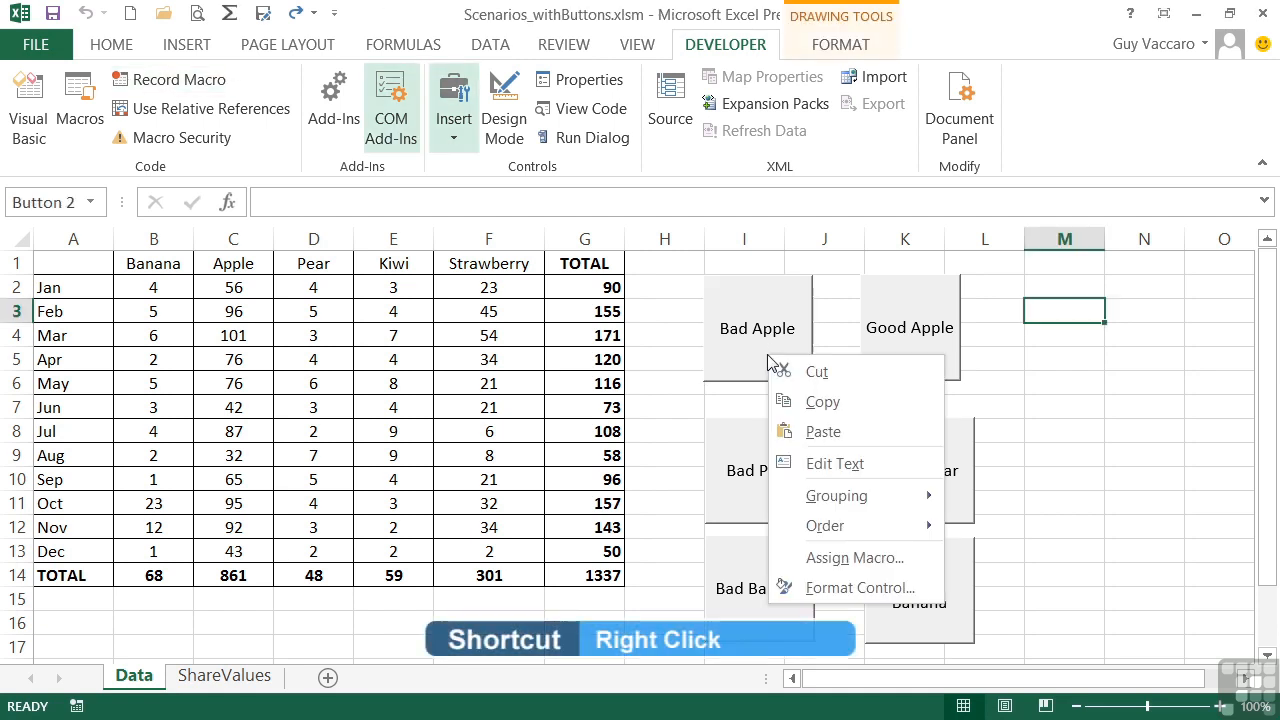
pyautogui.click(776, 280)
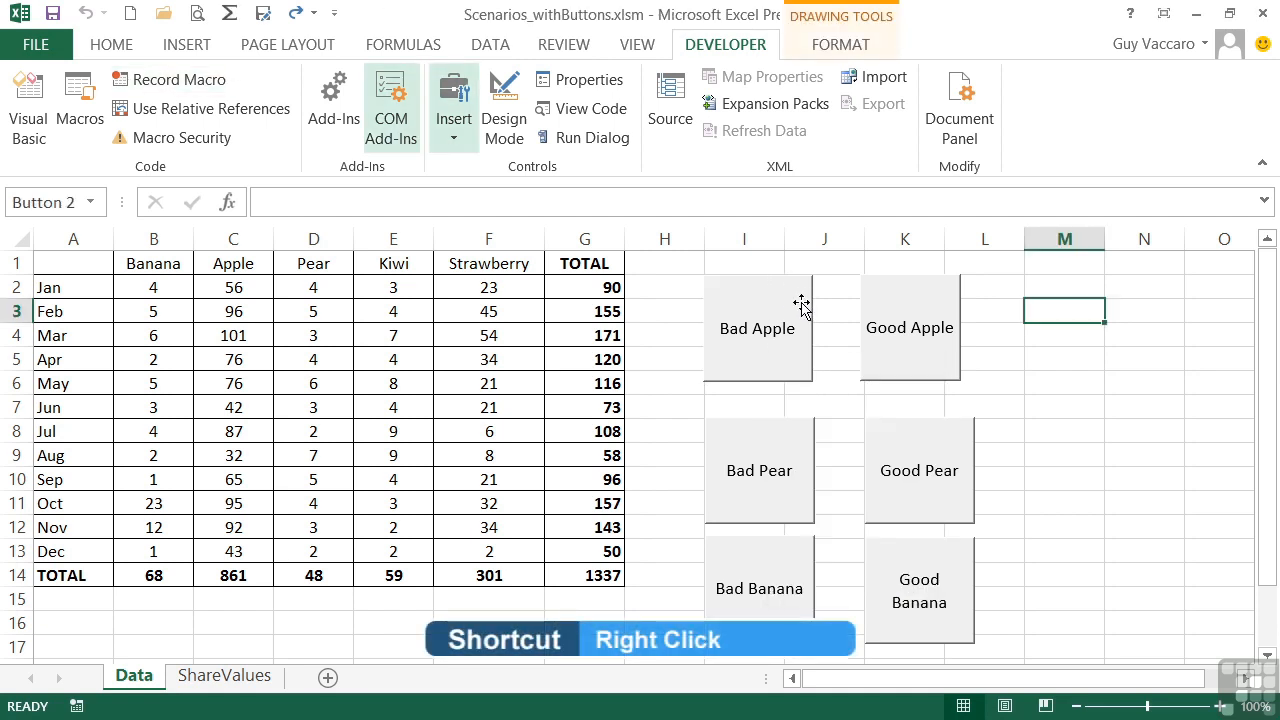
pyautogui.keyDown('ctrl'); pyautogui.click(878, 280); pyautogui.keyUp('ctrl')
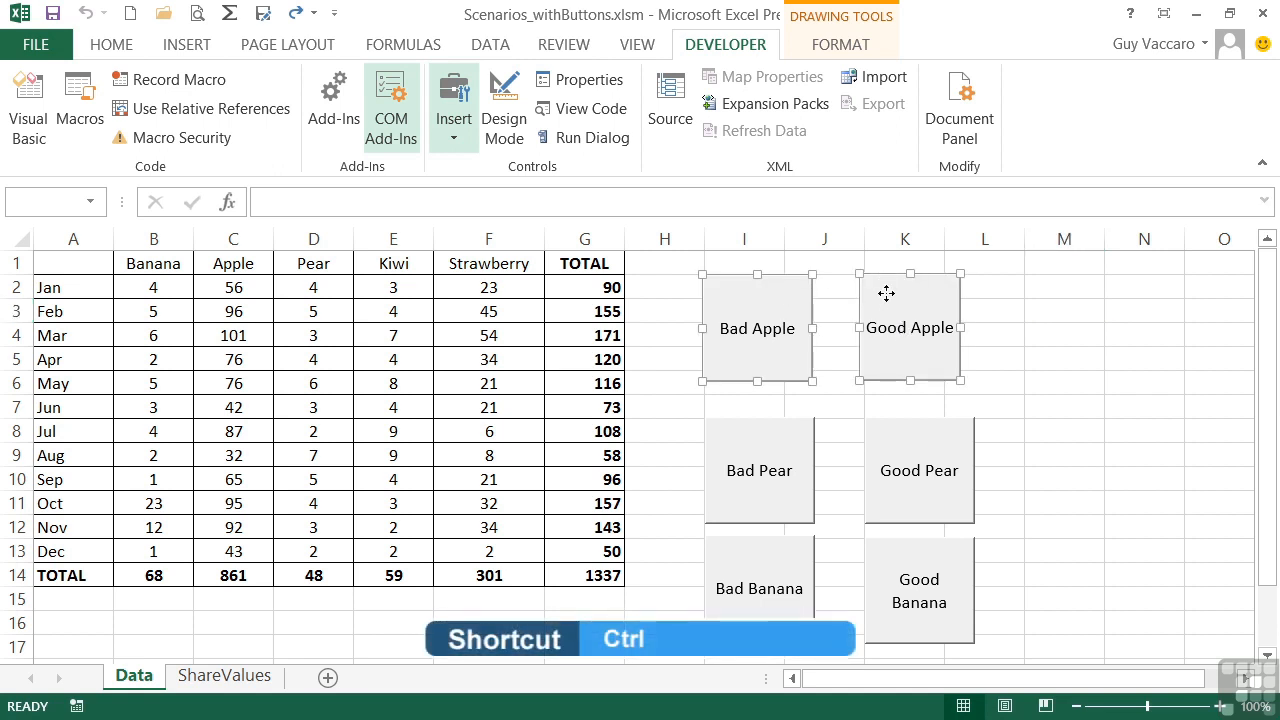
pyautogui.rightClick(926, 298)
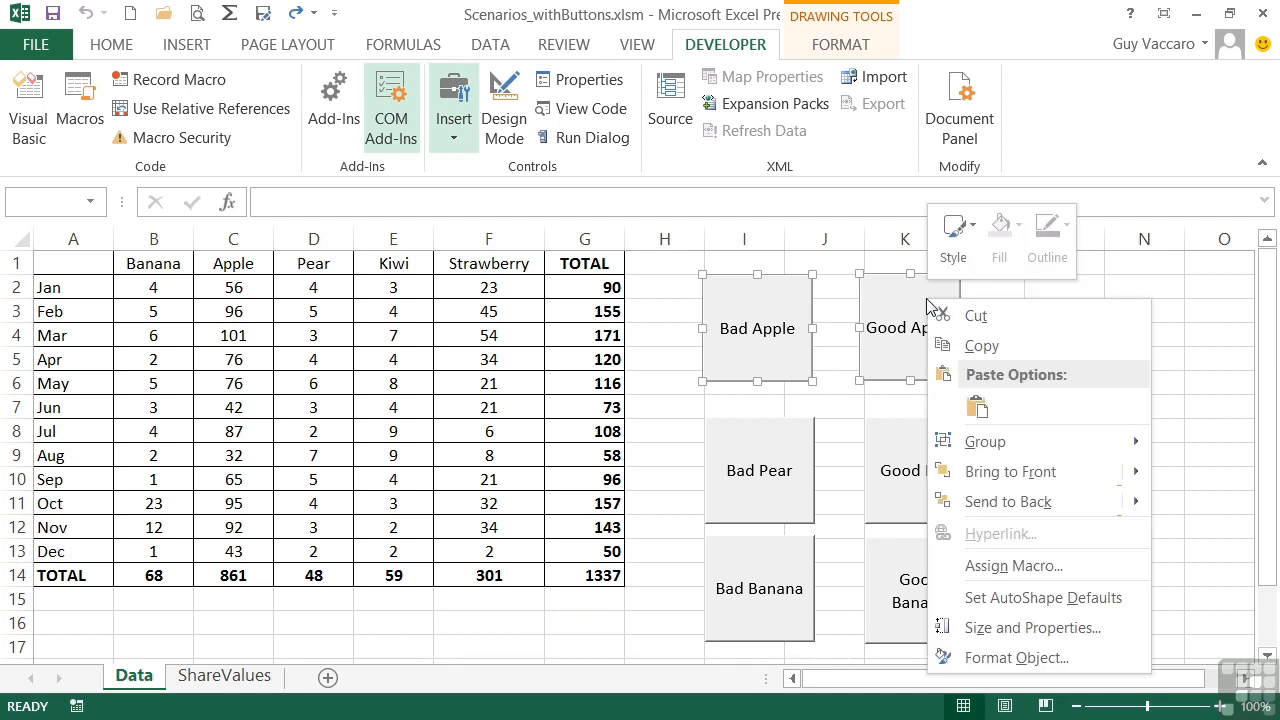
pyautogui.click(1030, 627)
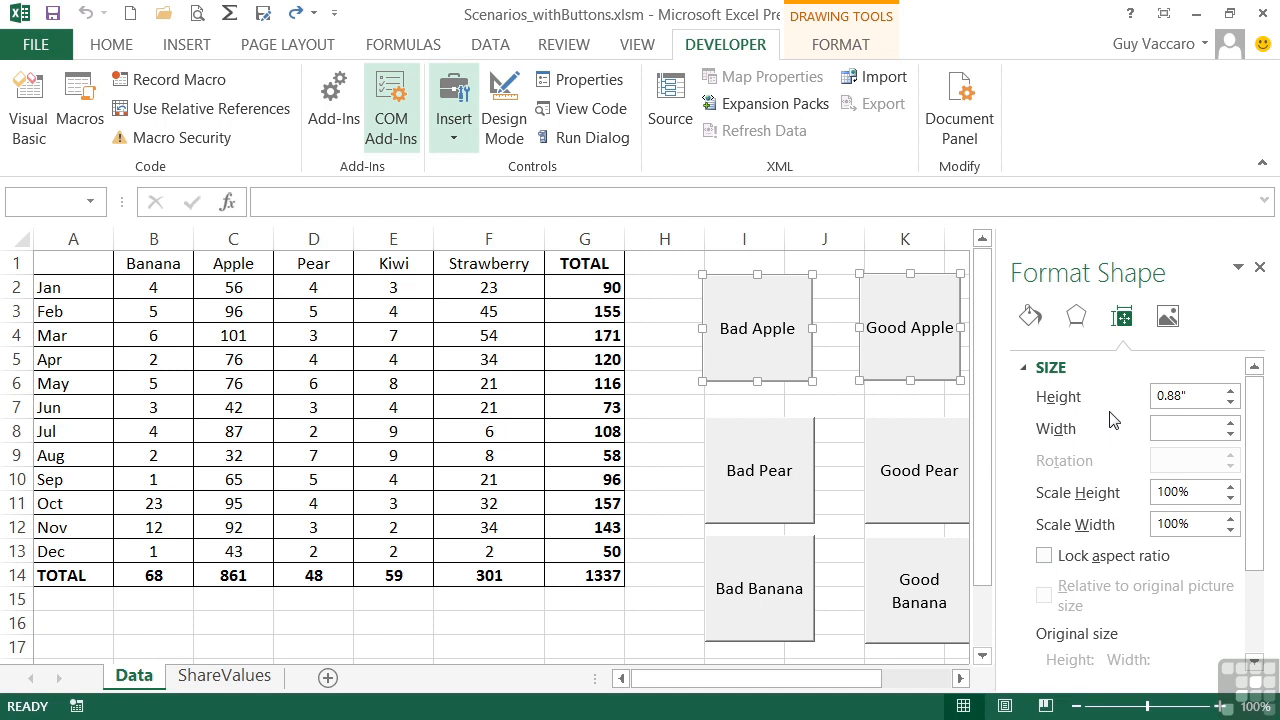
# Step: Set both the height and the width of the Bad Apple and Good Apple buttons to 1"
pyautogui.click(1231, 392)
pyautogui.click(1231, 392)
pyautogui.click(1231, 401)
pyautogui.click(1231, 401)
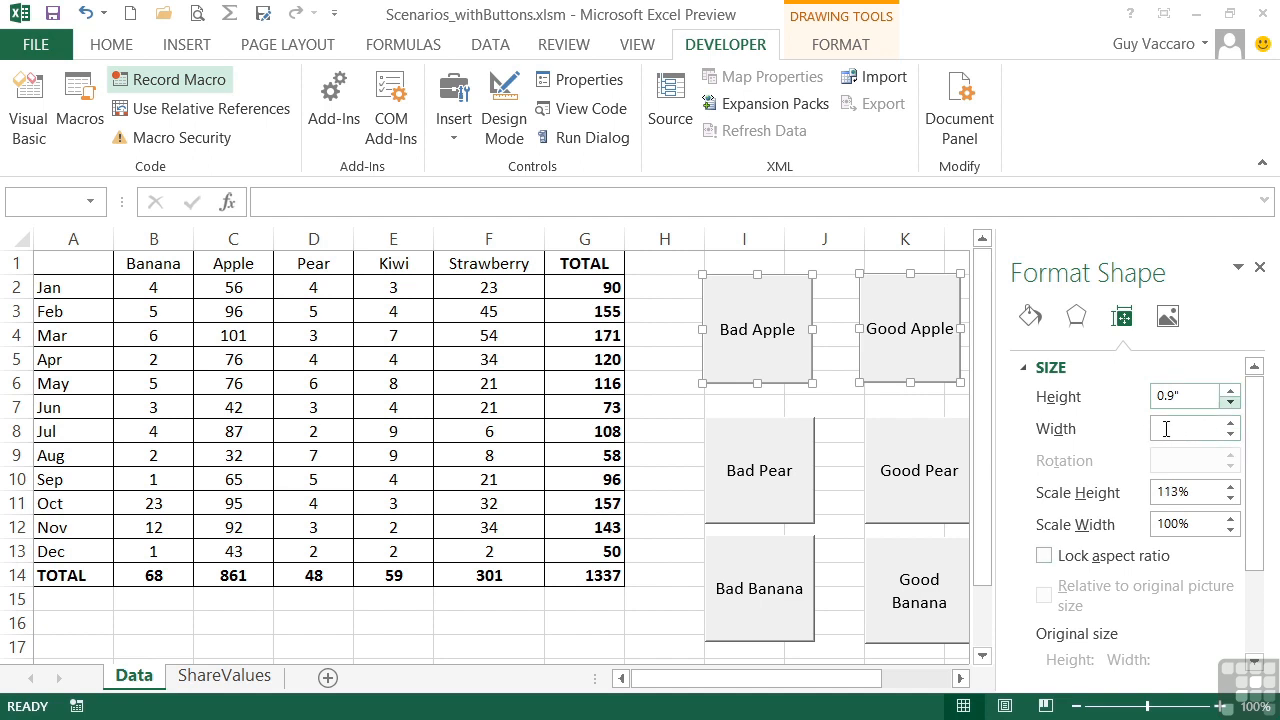
pyautogui.click(1231, 424)
pyautogui.click(1231, 424)
pyautogui.click(1231, 425)
pyautogui.click(1231, 425)
pyautogui.click(1231, 425)
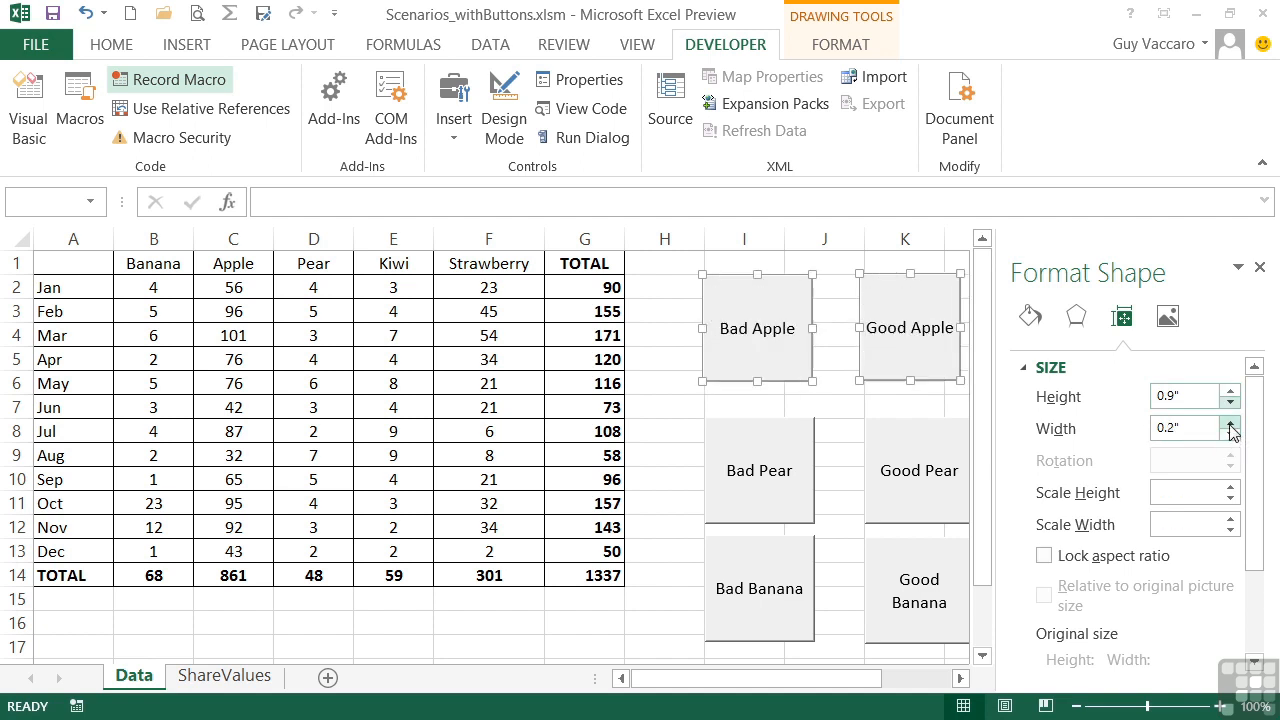
pyautogui.click(1231, 425)
pyautogui.click(1231, 425)
pyautogui.click(1231, 425)
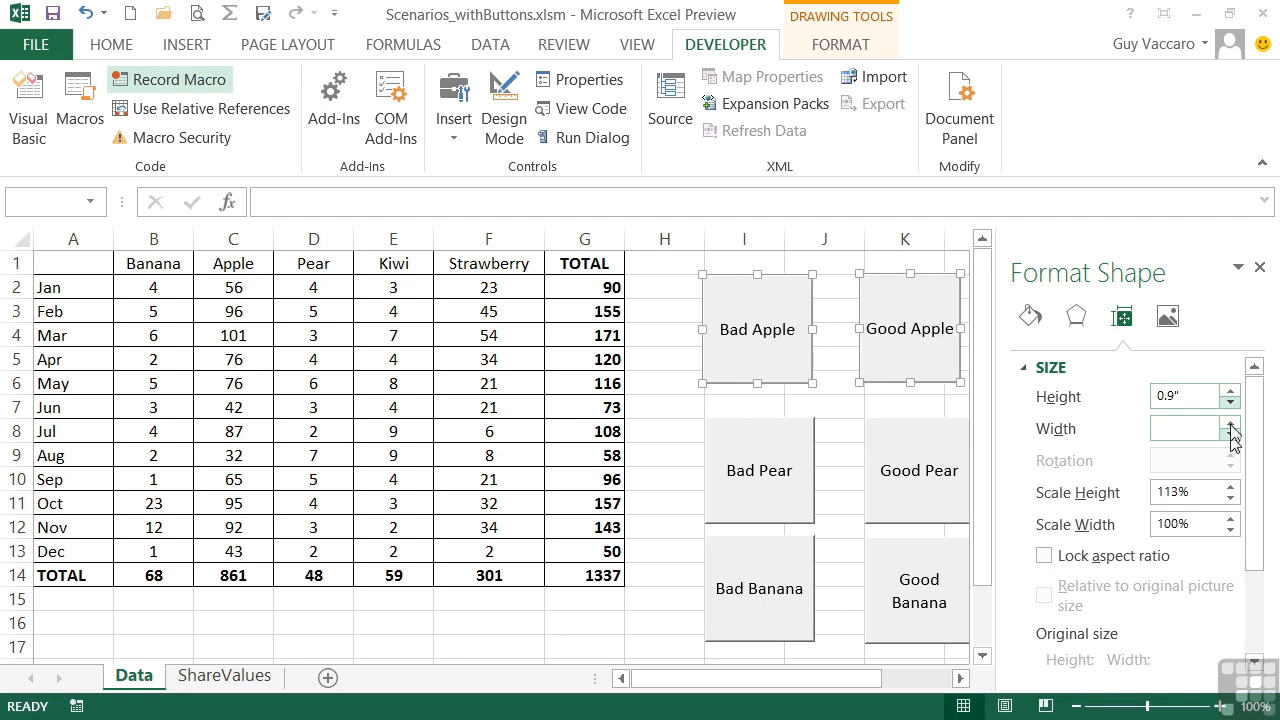
pyautogui.click(1231, 424)
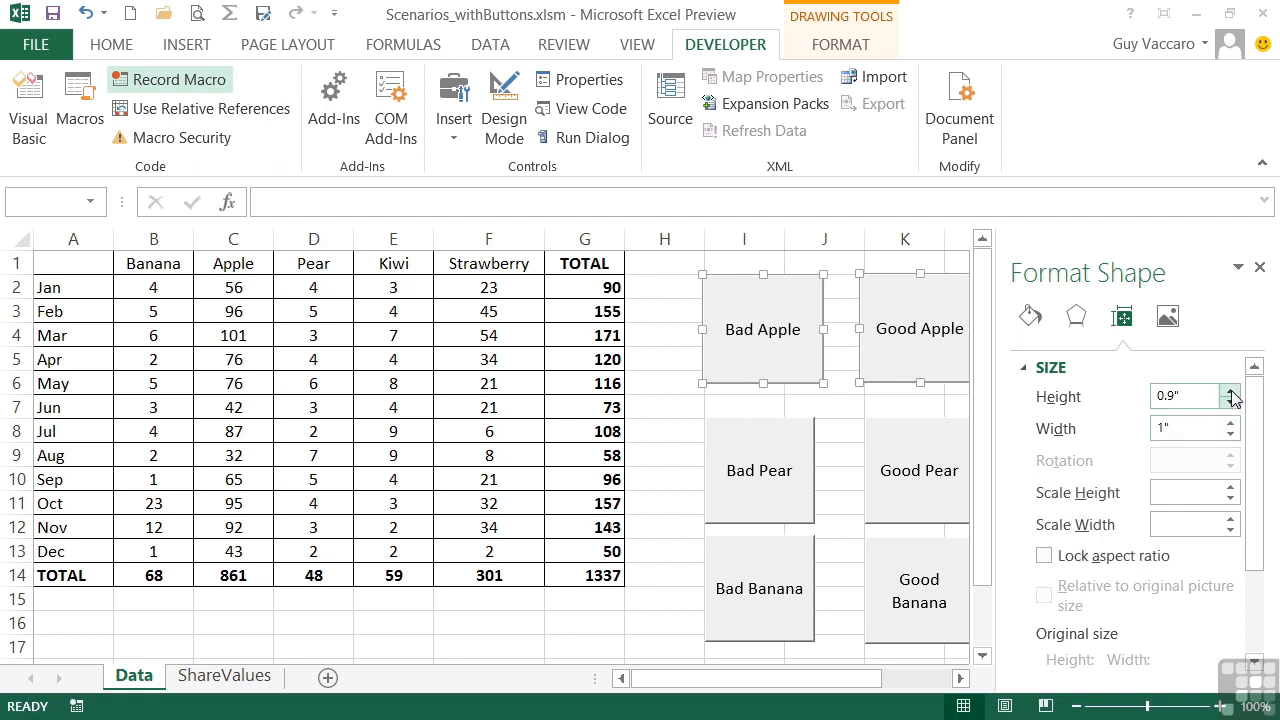
pyautogui.click(1231, 392)
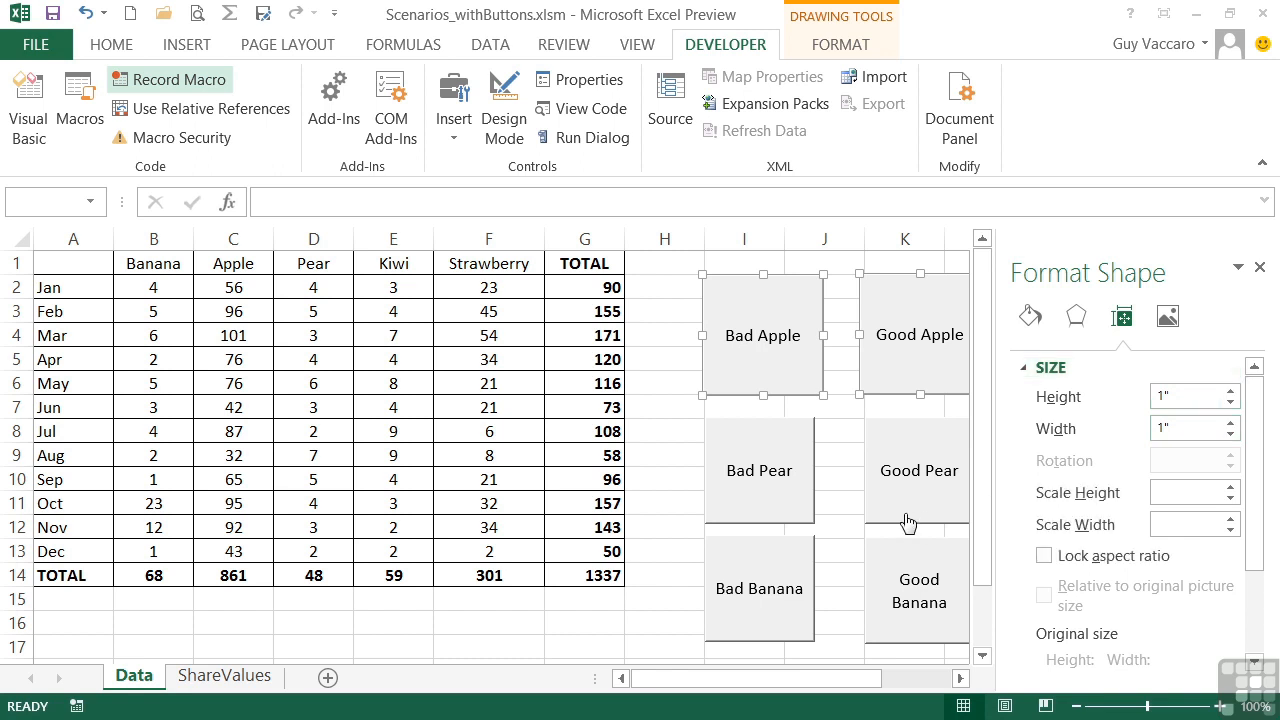
# Step: Resize the two selected apple buttons to 0.6" high and 0.6" wide, and deselect them
pyautogui.click(1231, 404)
pyautogui.click(1231, 404)
pyautogui.click(1231, 404)
pyautogui.click(1231, 404)
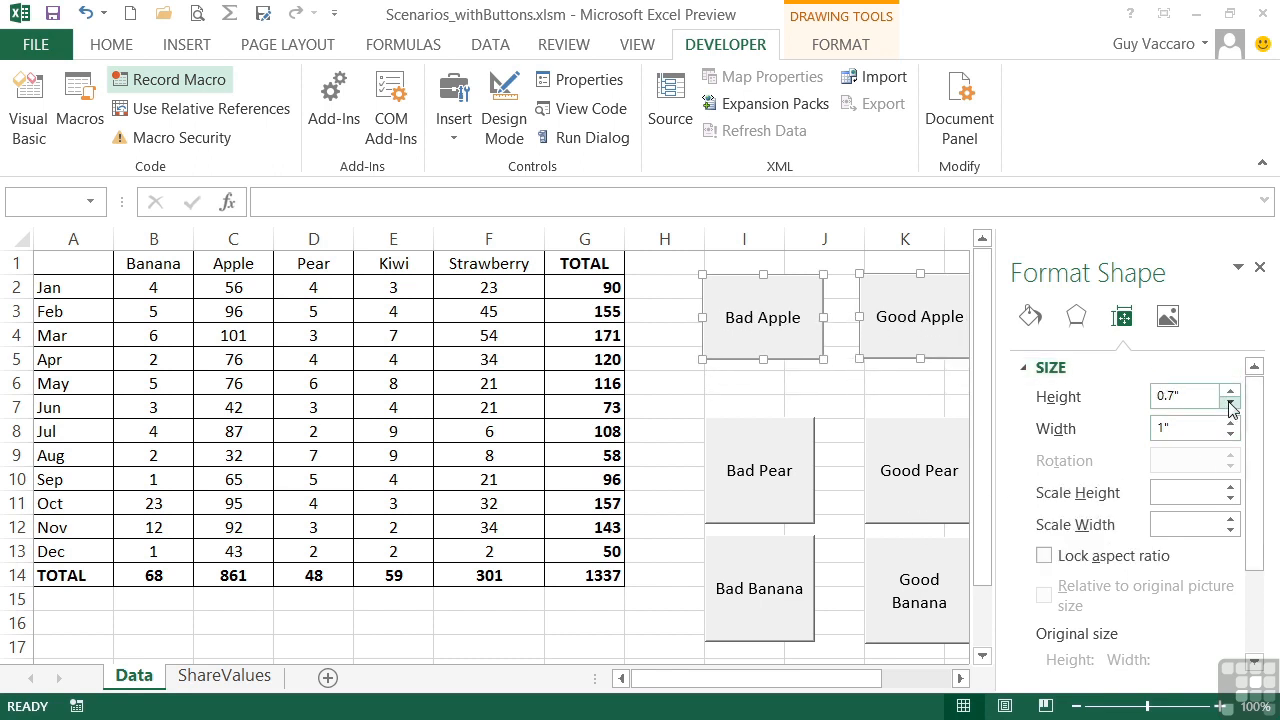
pyautogui.click(1231, 404)
pyautogui.click(1231, 434)
pyautogui.click(1231, 434)
pyautogui.click(1231, 434)
pyautogui.click(1231, 434)
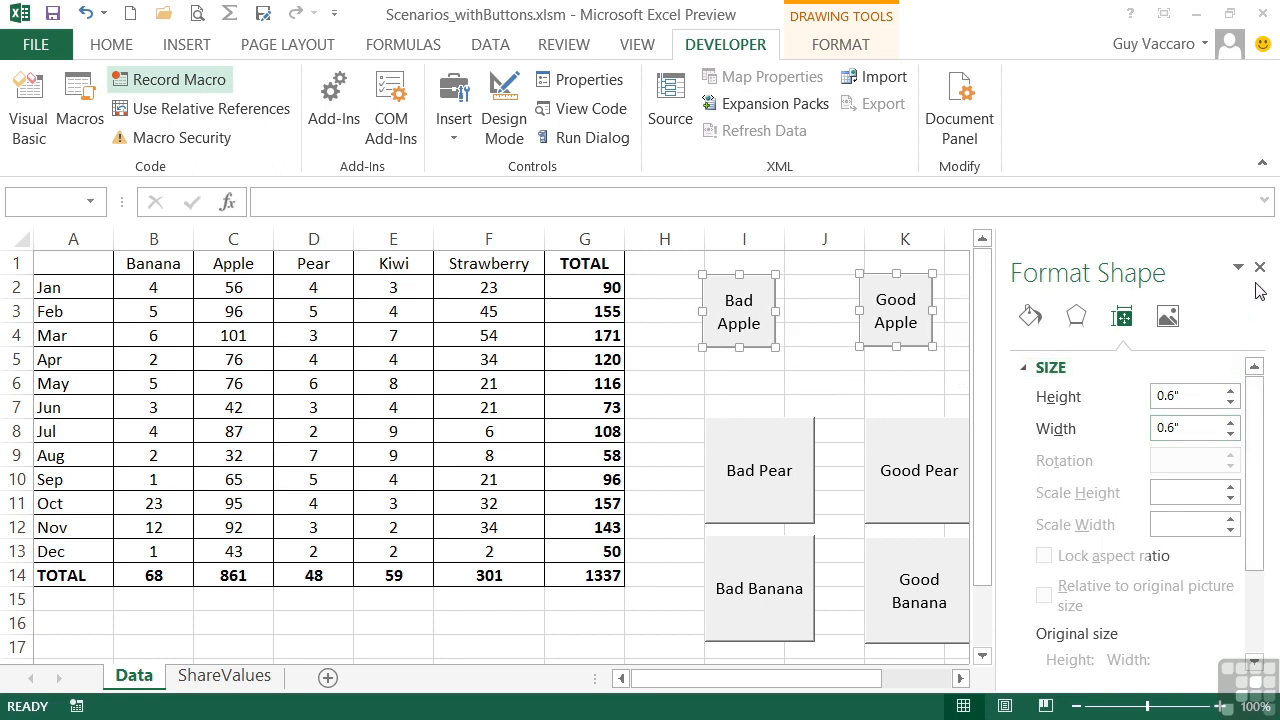
pyautogui.click(856, 388)
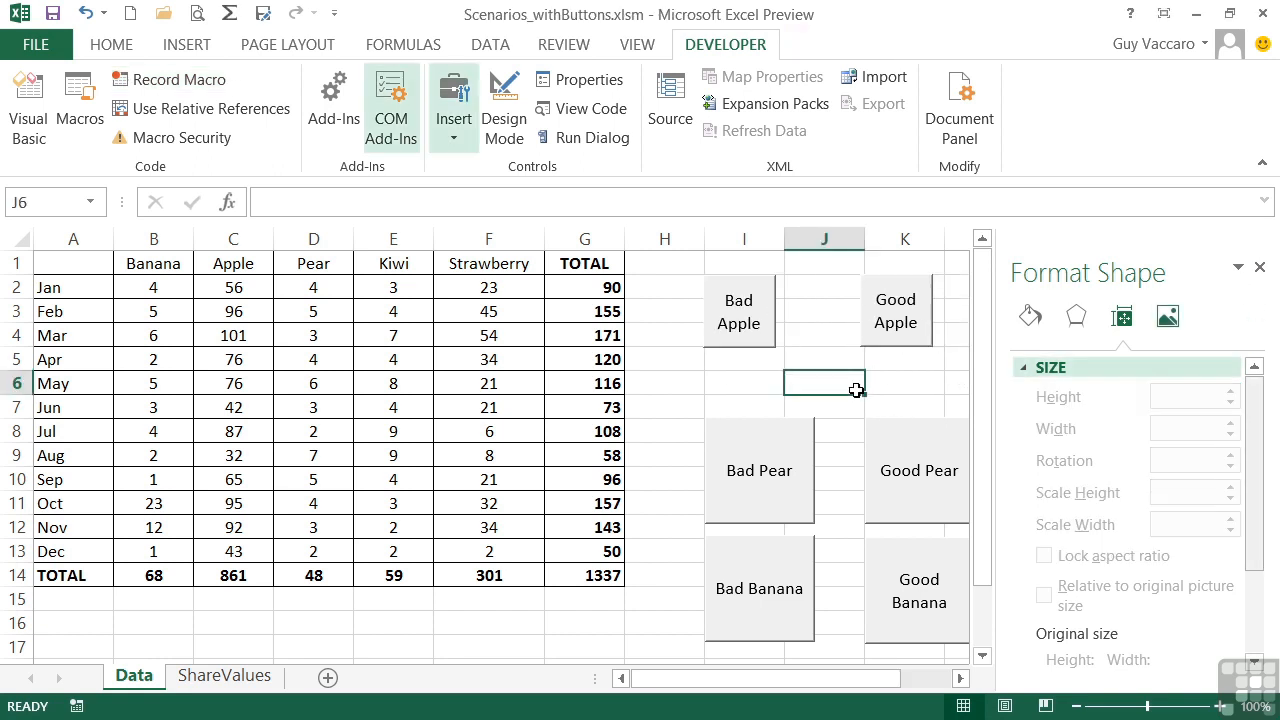
# Step: Resize the four pear and banana buttons together to 0.6" high and 0.6" wide, and close the shape formatting settings
pyautogui.rightClick(793, 430)
pyautogui.press('Escape')
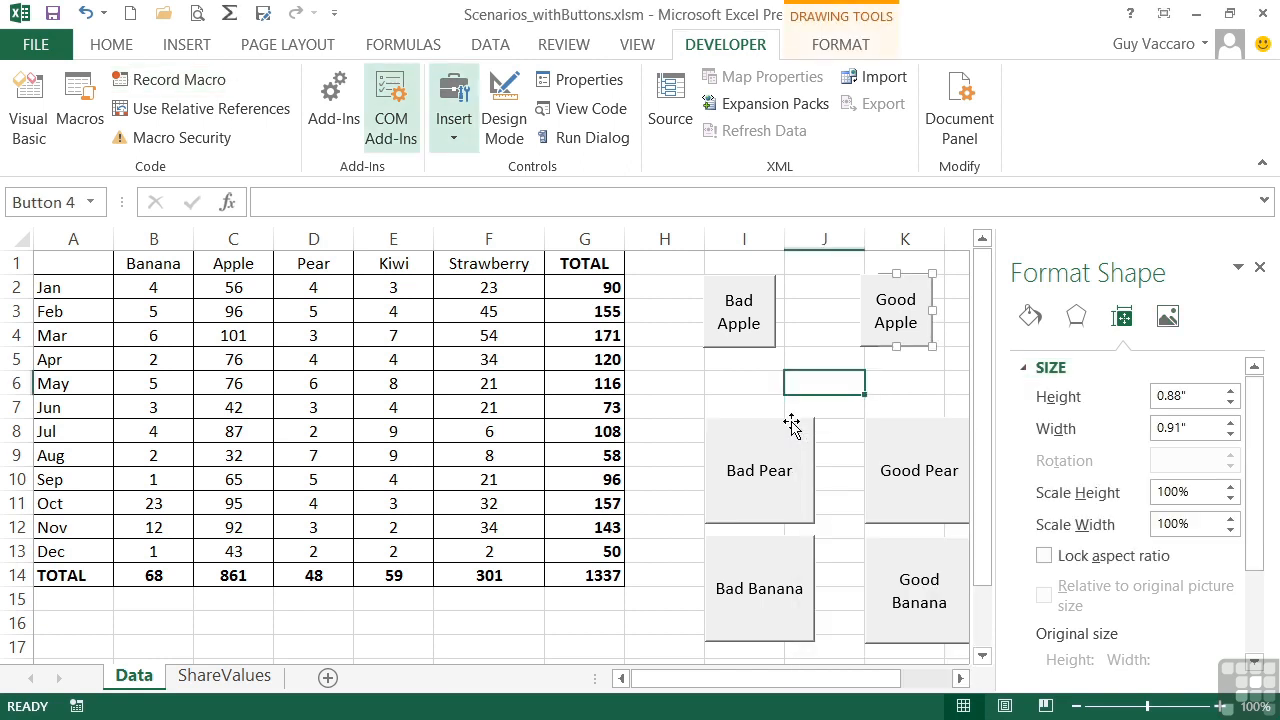
pyautogui.keyDown('ctrl'); pyautogui.click(900, 443); pyautogui.keyUp('ctrl')
pyautogui.keyDown('ctrl'); pyautogui.click(903, 570); pyautogui.keyUp('ctrl')
pyautogui.click(1230, 403)
pyautogui.click(1230, 403)
pyautogui.click(1230, 403)
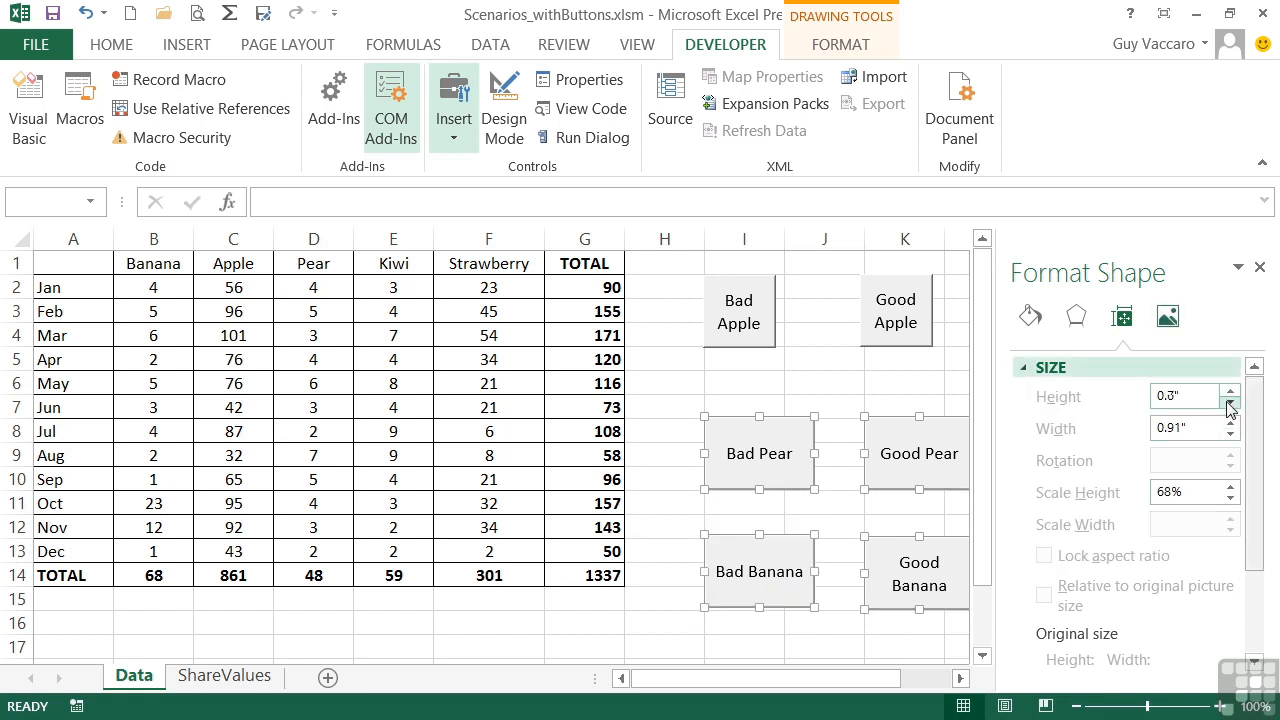
pyautogui.click(1230, 435)
pyautogui.click(1230, 435)
pyautogui.click(1230, 435)
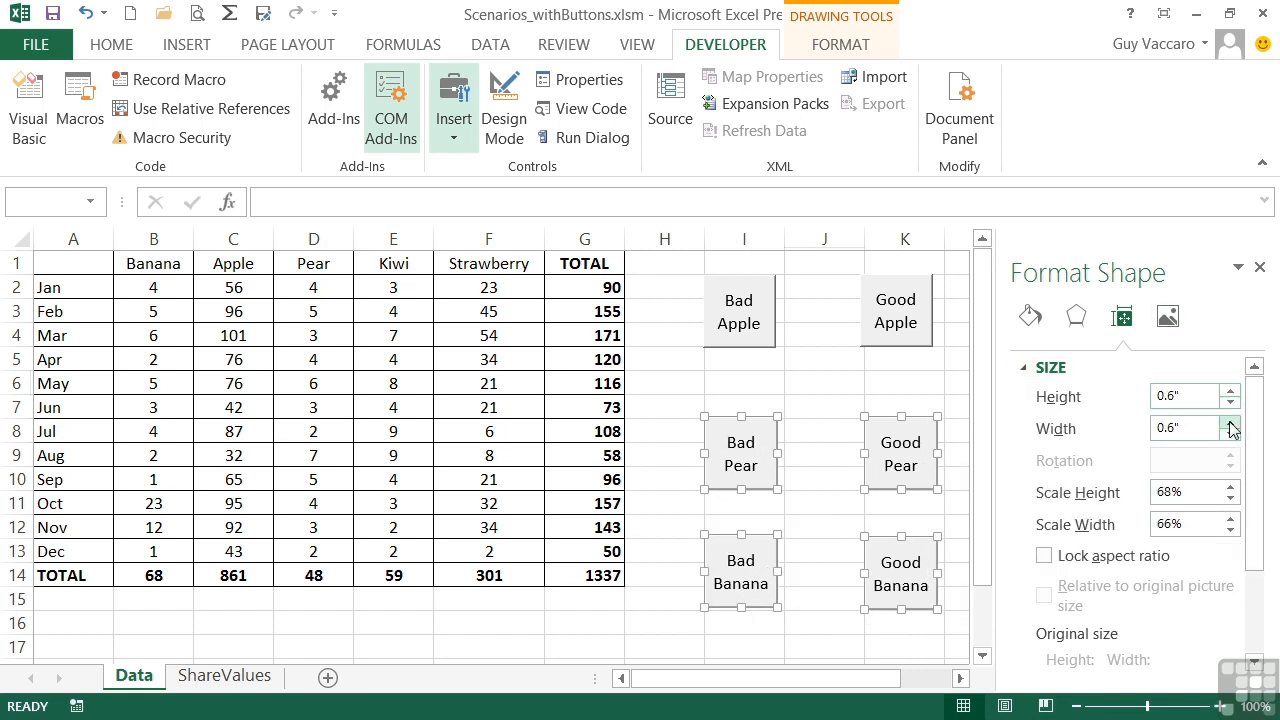
pyautogui.click(906, 381)
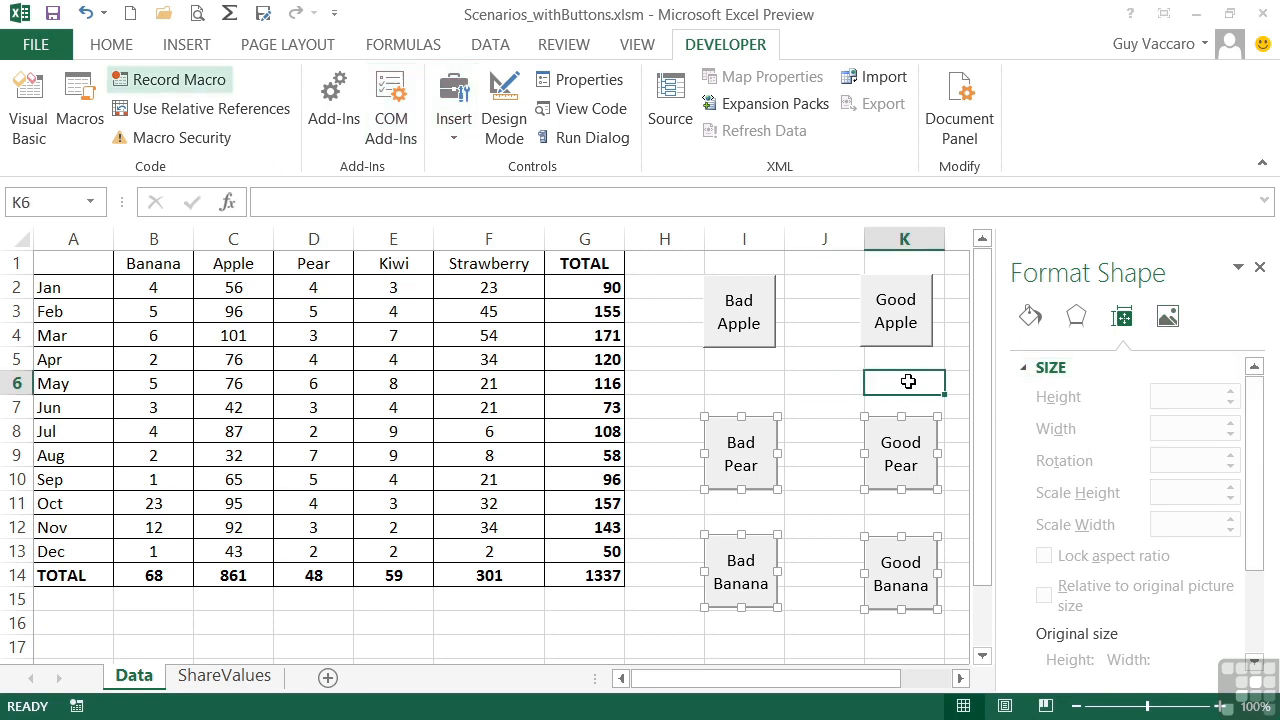
pyautogui.click(1260, 269)
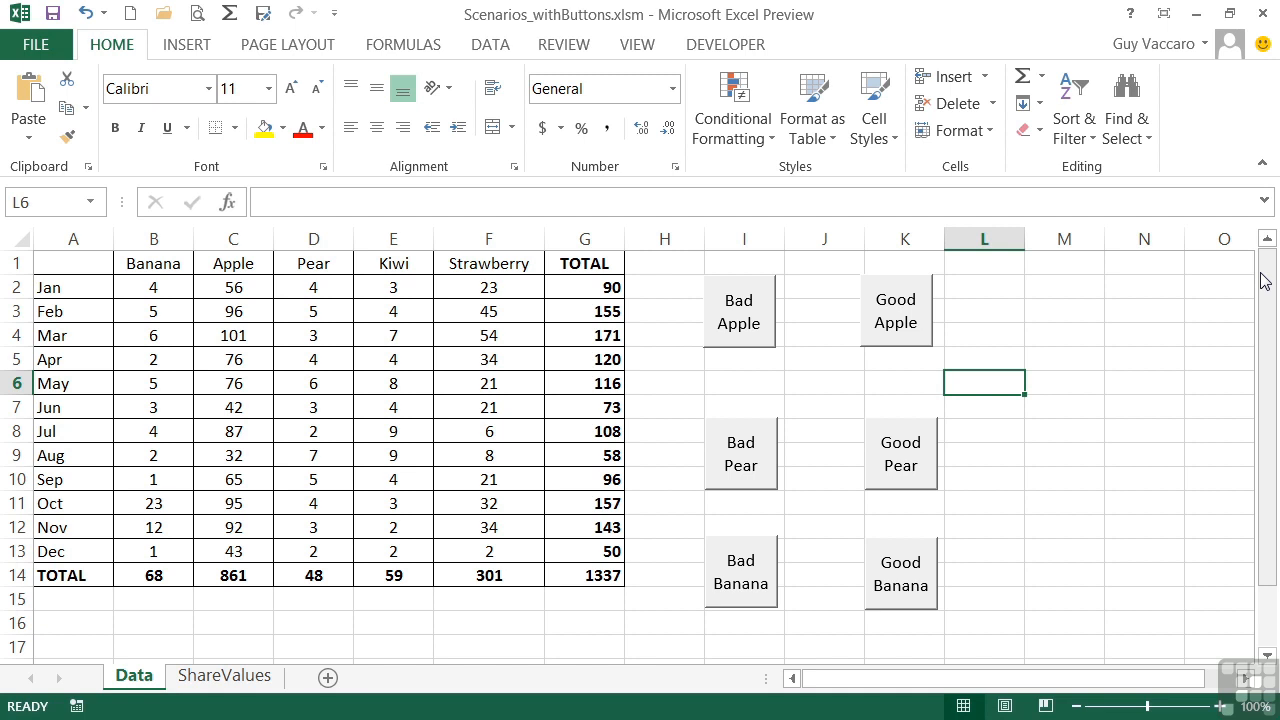
# Step: Left-align the Bad Apple, Bad Pear and Bad Banana buttons and distribute them vertically
pyautogui.rightClick(772, 293)
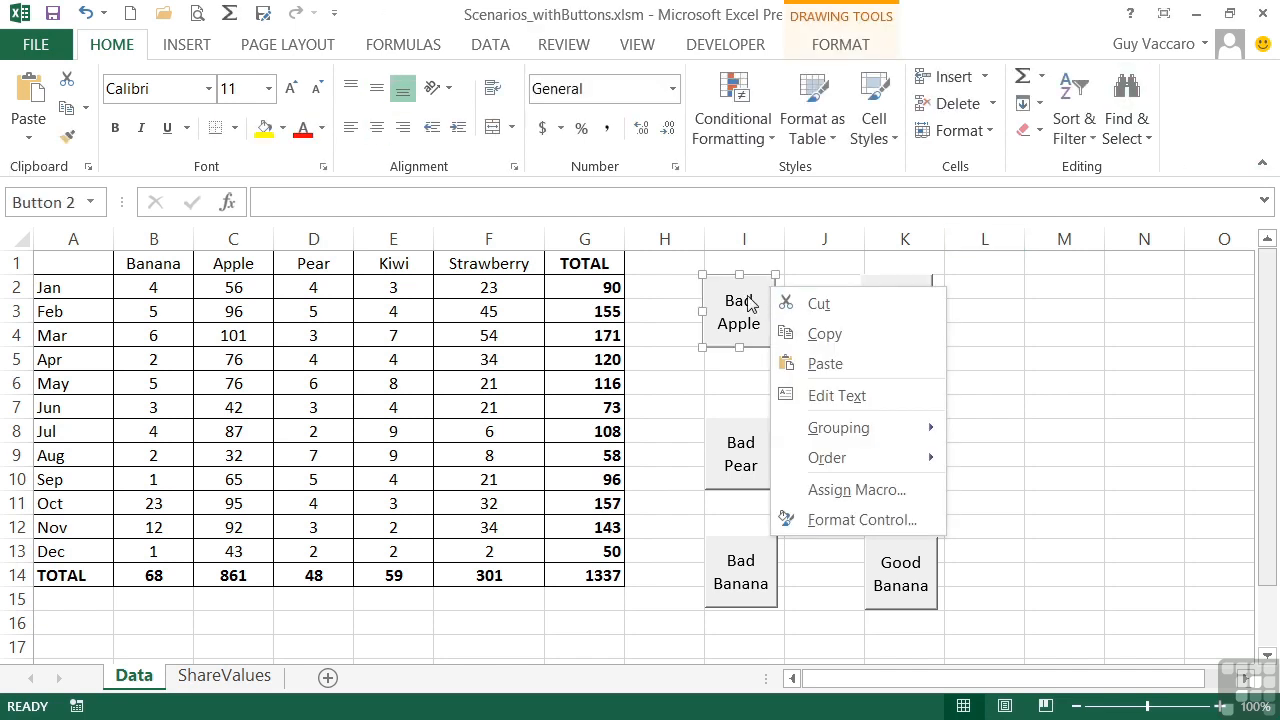
pyautogui.press('Escape')
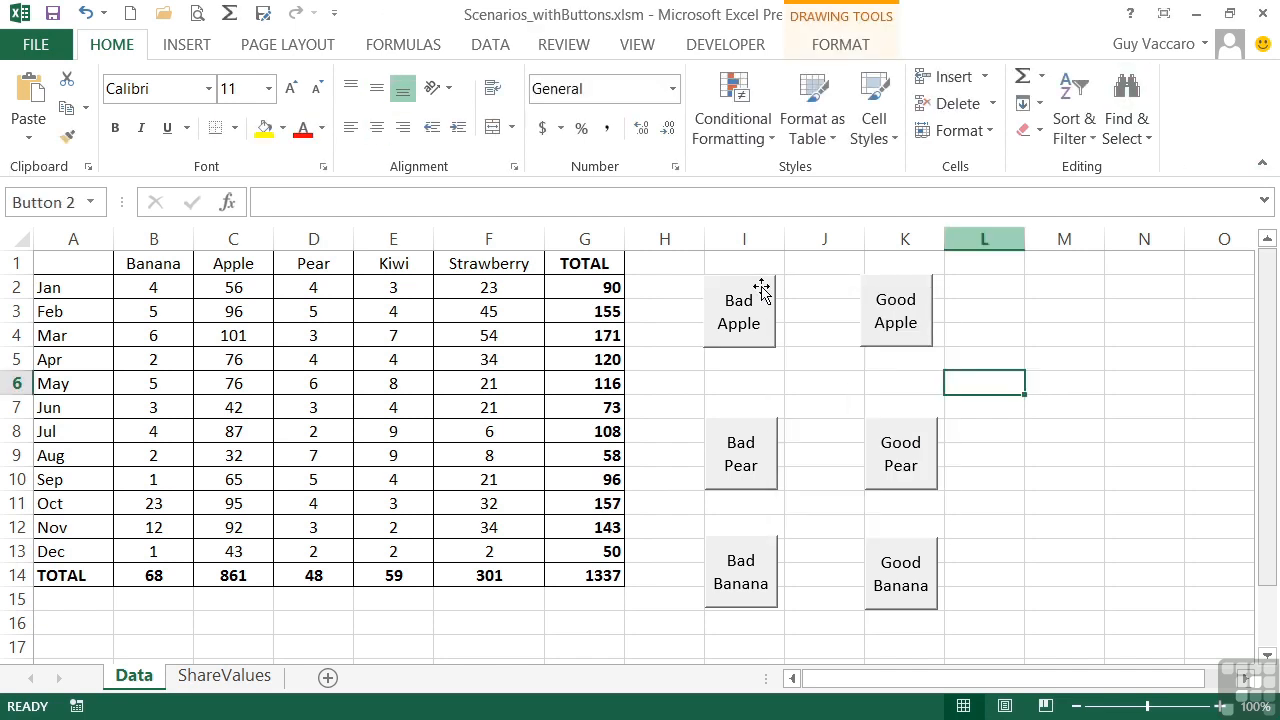
pyautogui.keyDown('ctrl'); pyautogui.click(768, 445); pyautogui.keyUp('ctrl')
pyautogui.keyDown('ctrl'); pyautogui.click(769, 545); pyautogui.keyUp('ctrl')
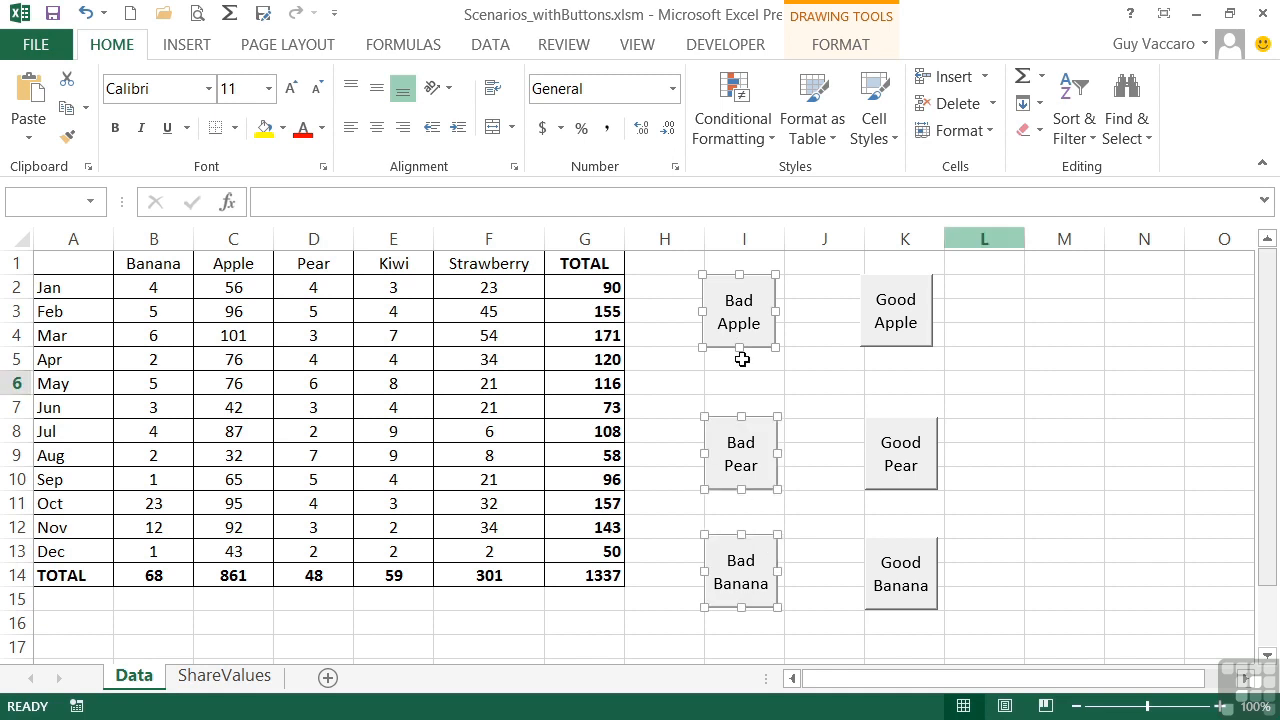
pyautogui.click(838, 45)
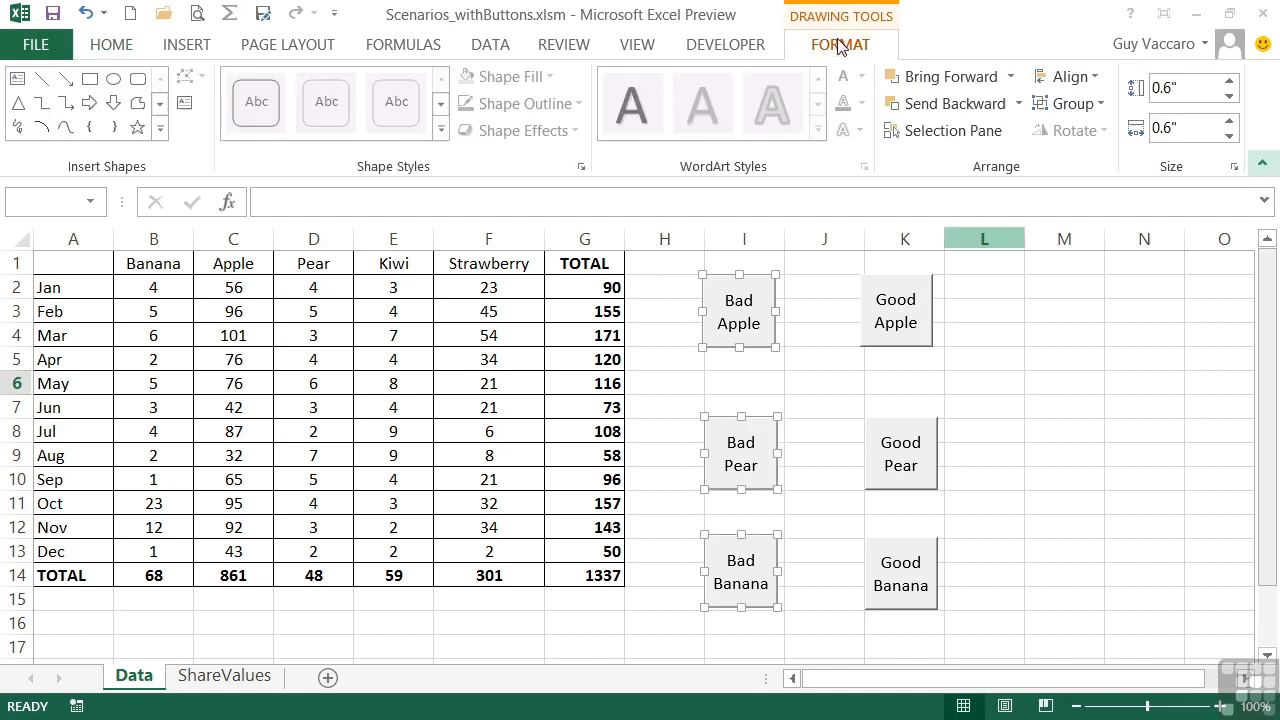
pyautogui.click(1088, 78)
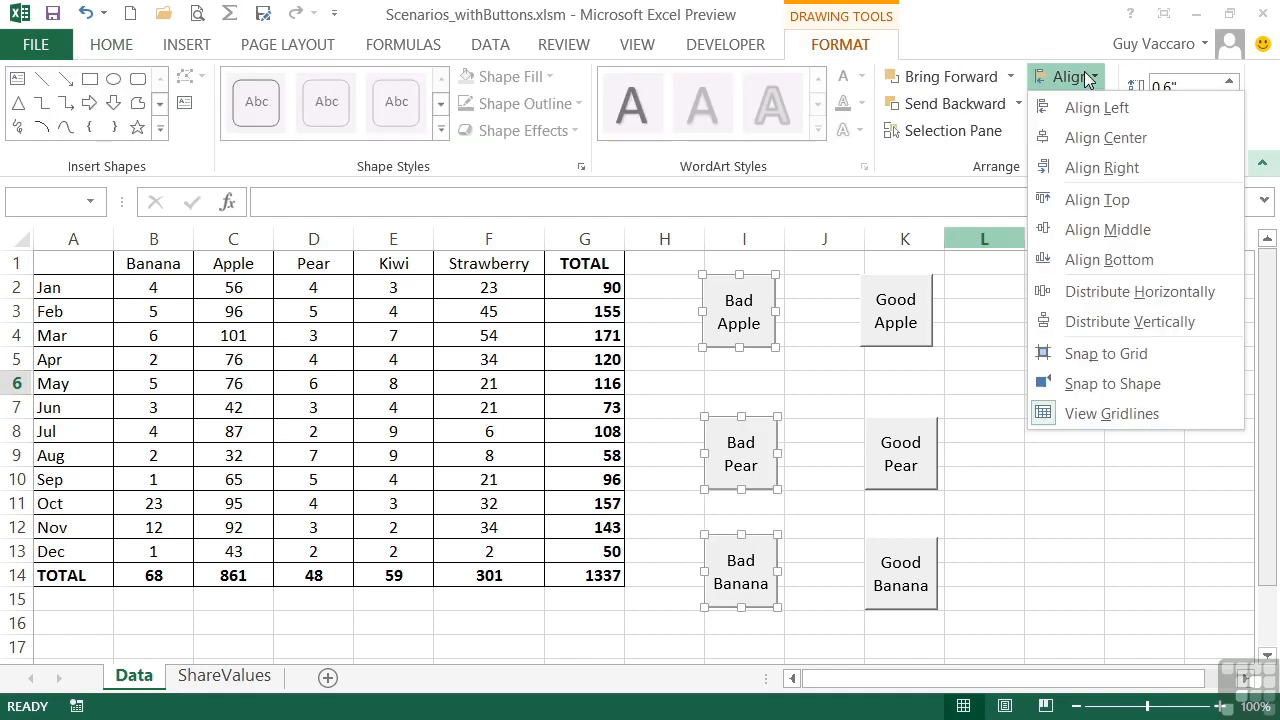
pyautogui.click(1122, 115)
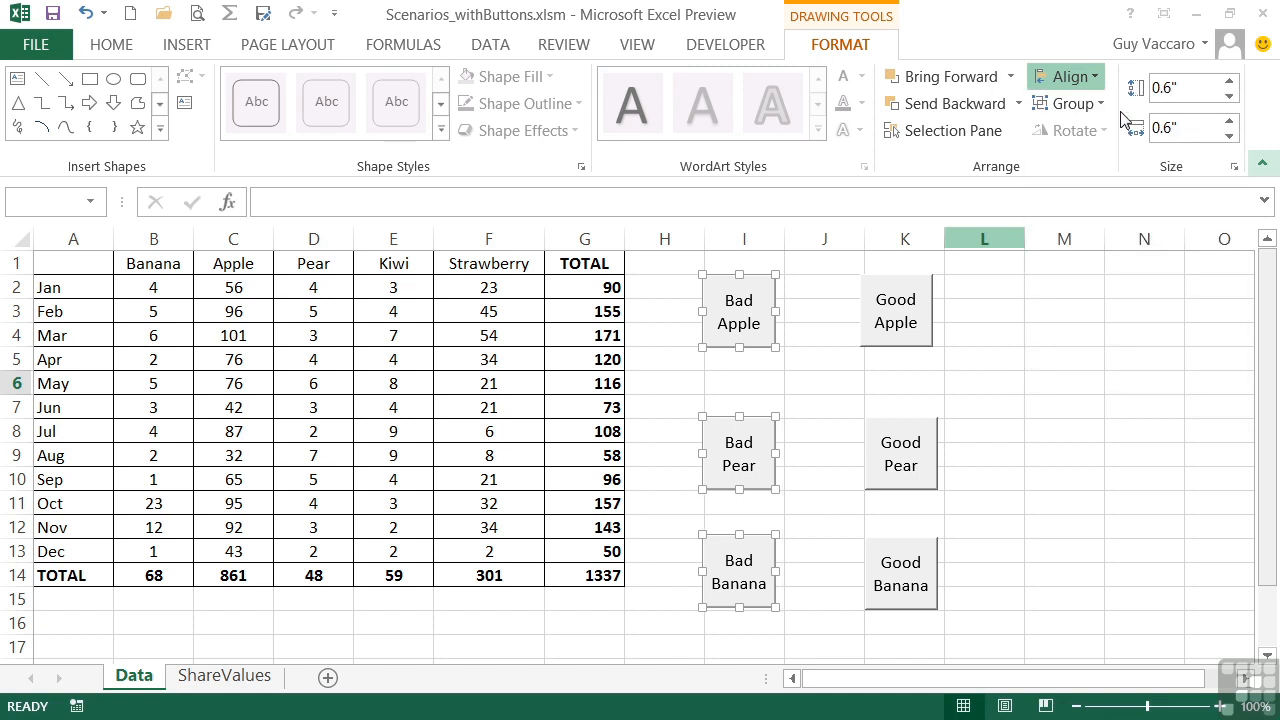
pyautogui.click(1090, 77)
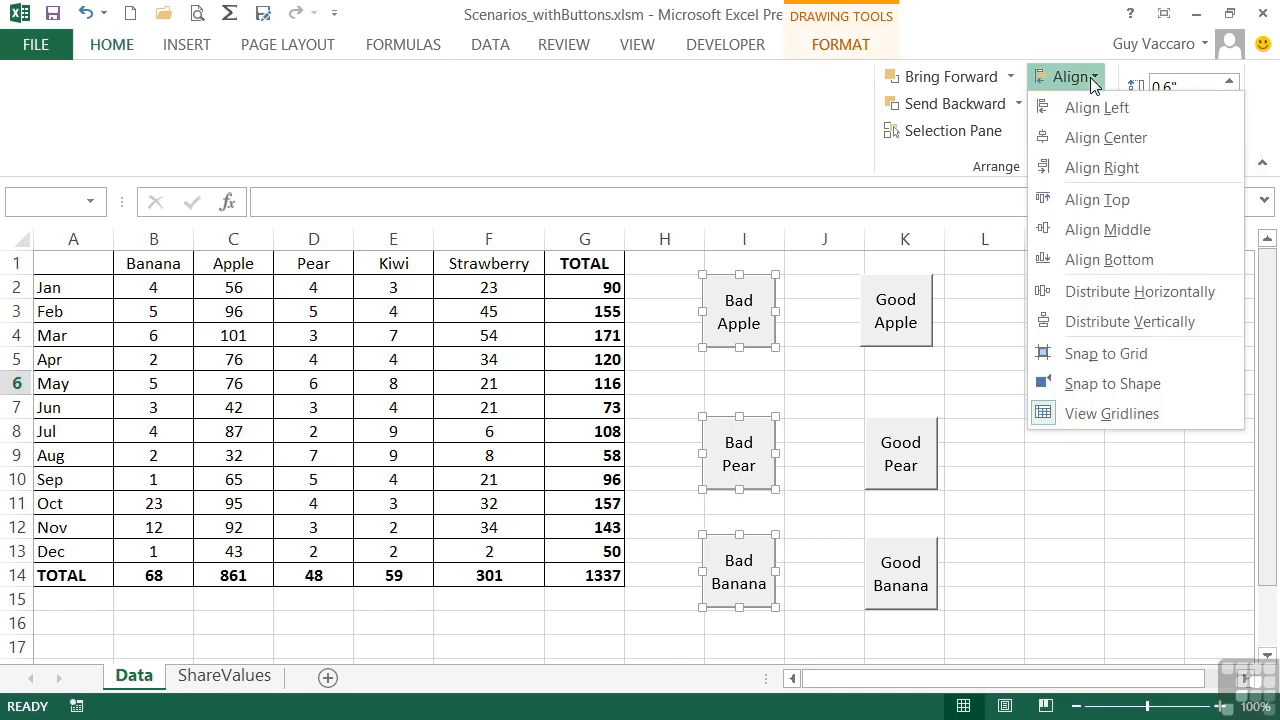
pyautogui.click(1107, 322)
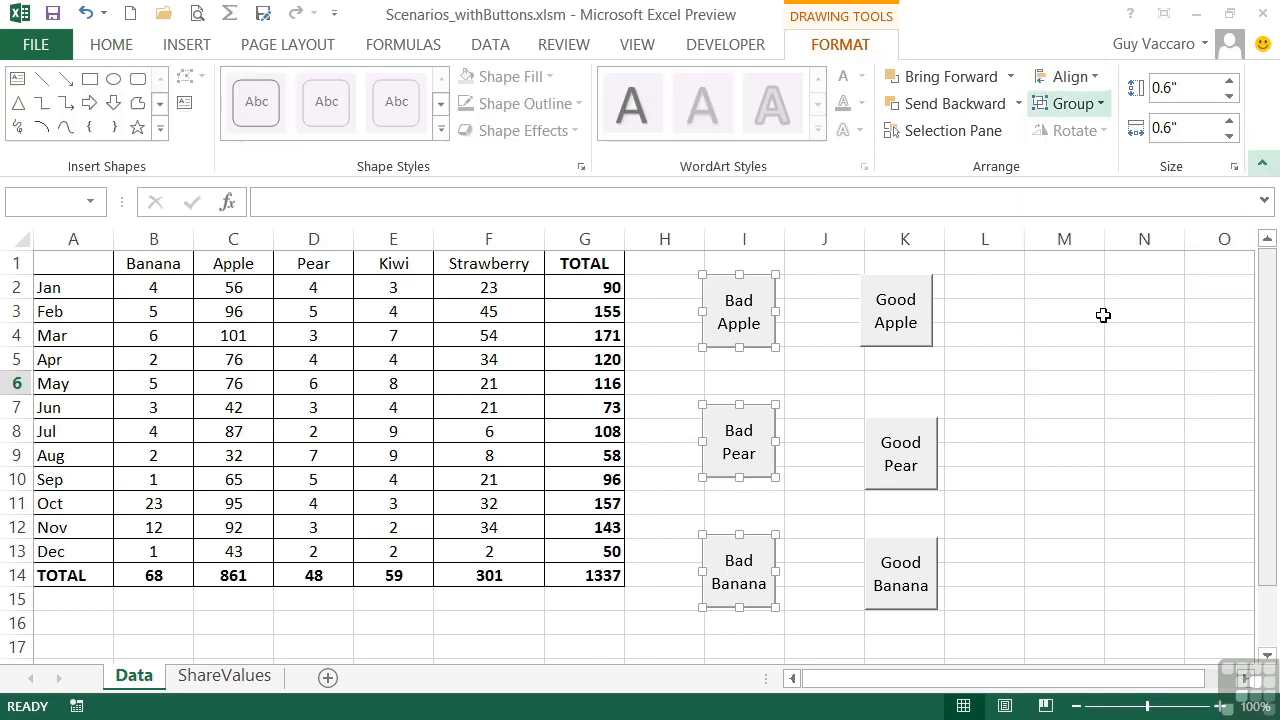
# Step: Left-align the Good Apple, Good Pear and Good Banana buttons, distribute them vertically, and deselect them
pyautogui.rightClick(922, 350)
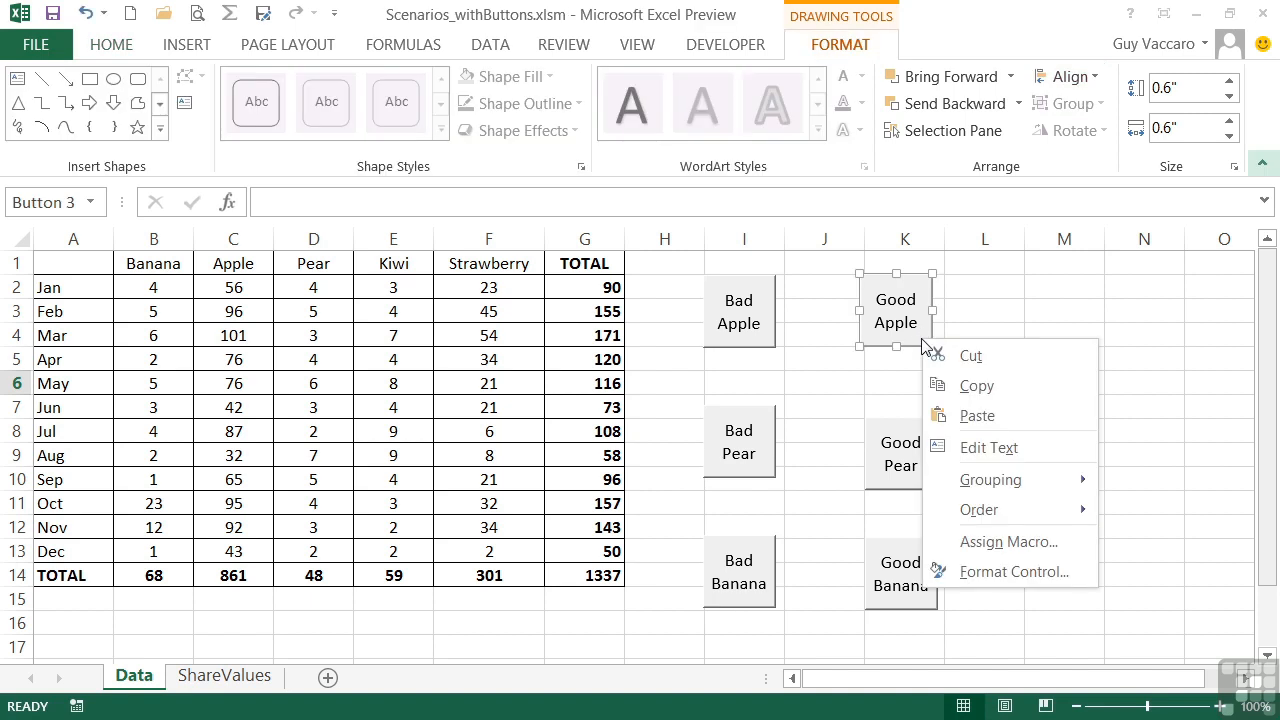
pyautogui.keyDown('ctrl'); pyautogui.click(901, 458); pyautogui.keyUp('ctrl')
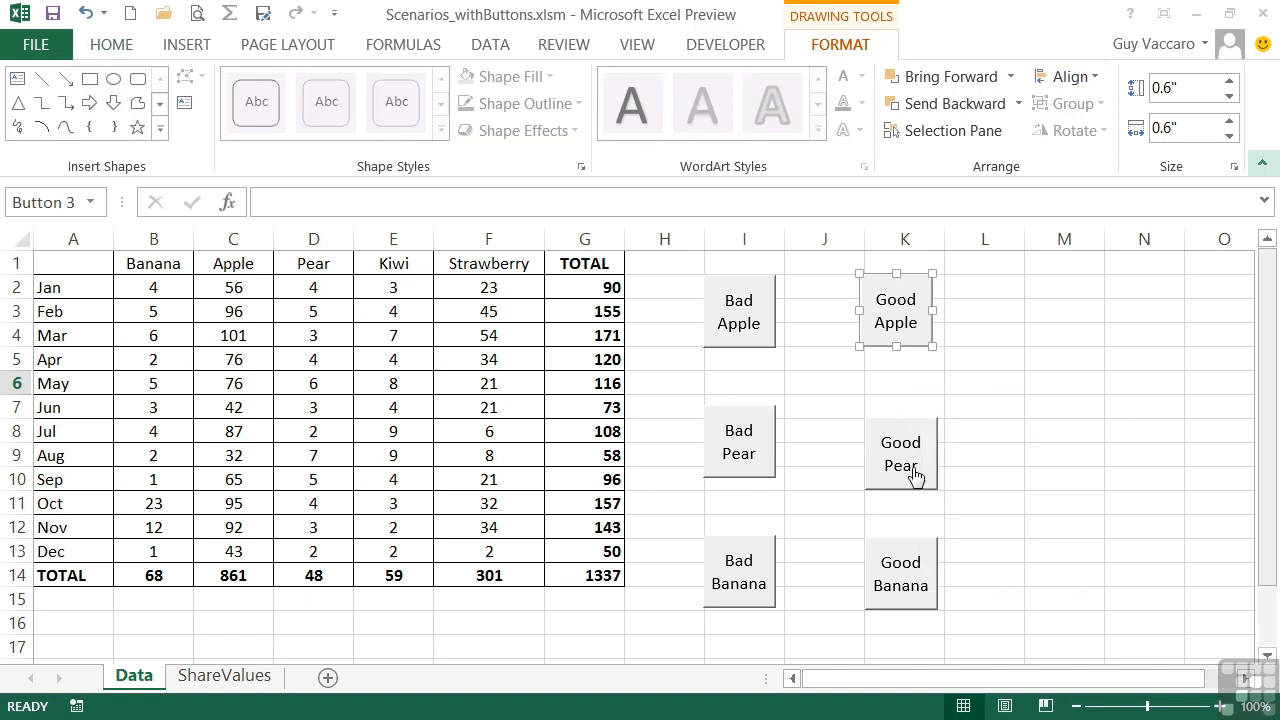
pyautogui.keyDown('ctrl'); pyautogui.click(906, 566); pyautogui.keyUp('ctrl')
pyautogui.keyDown('ctrl'); pyautogui.click(912, 486); pyautogui.keyUp('ctrl')
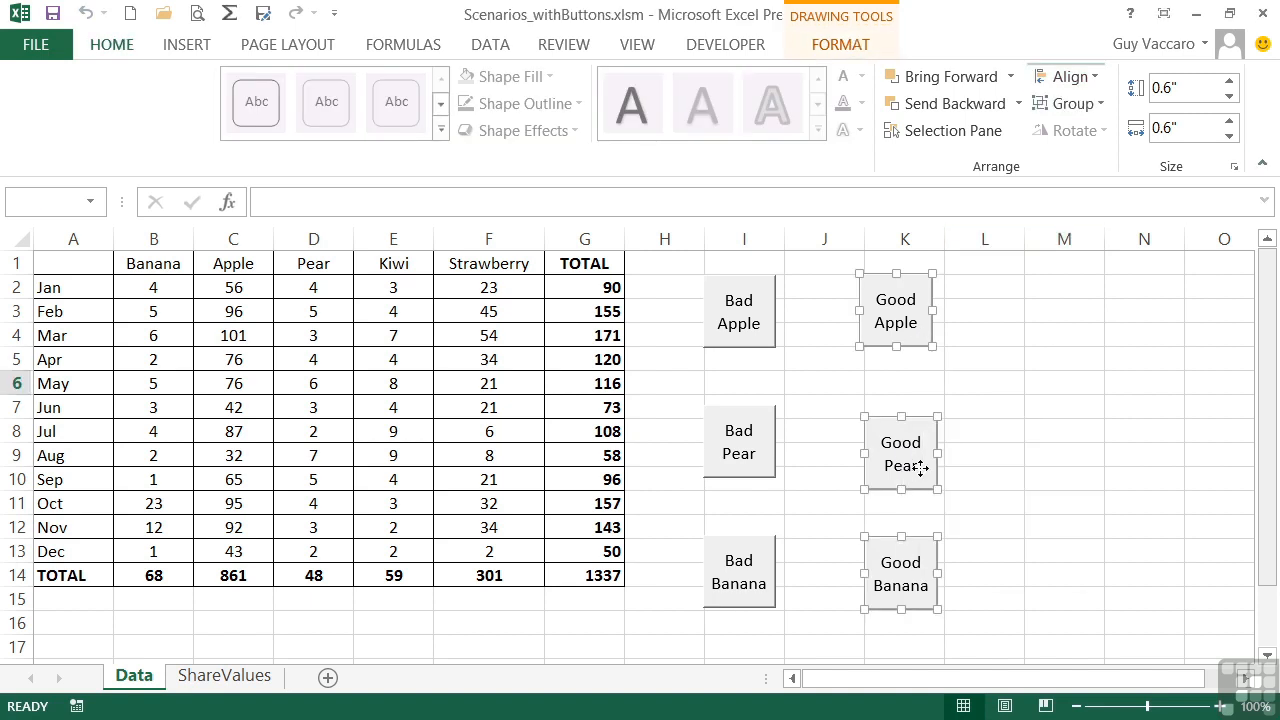
pyautogui.click(1068, 77)
pyautogui.click(1097, 116)
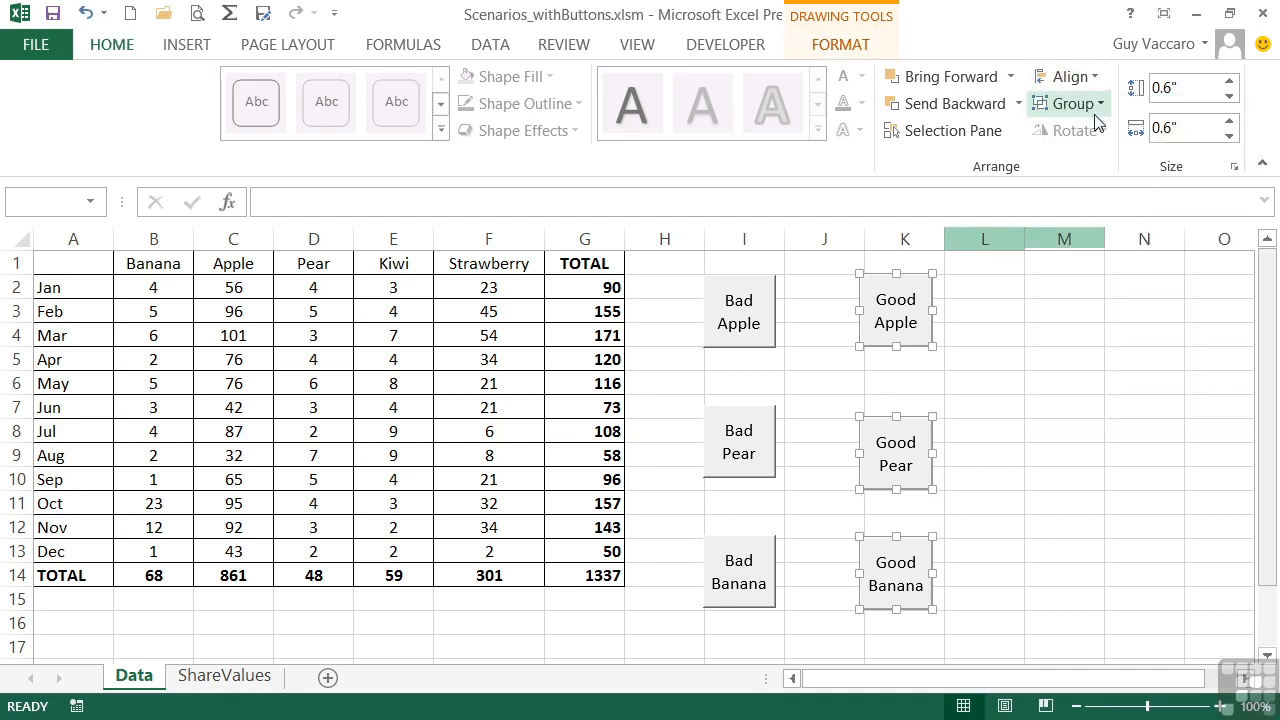
pyautogui.click(1095, 84)
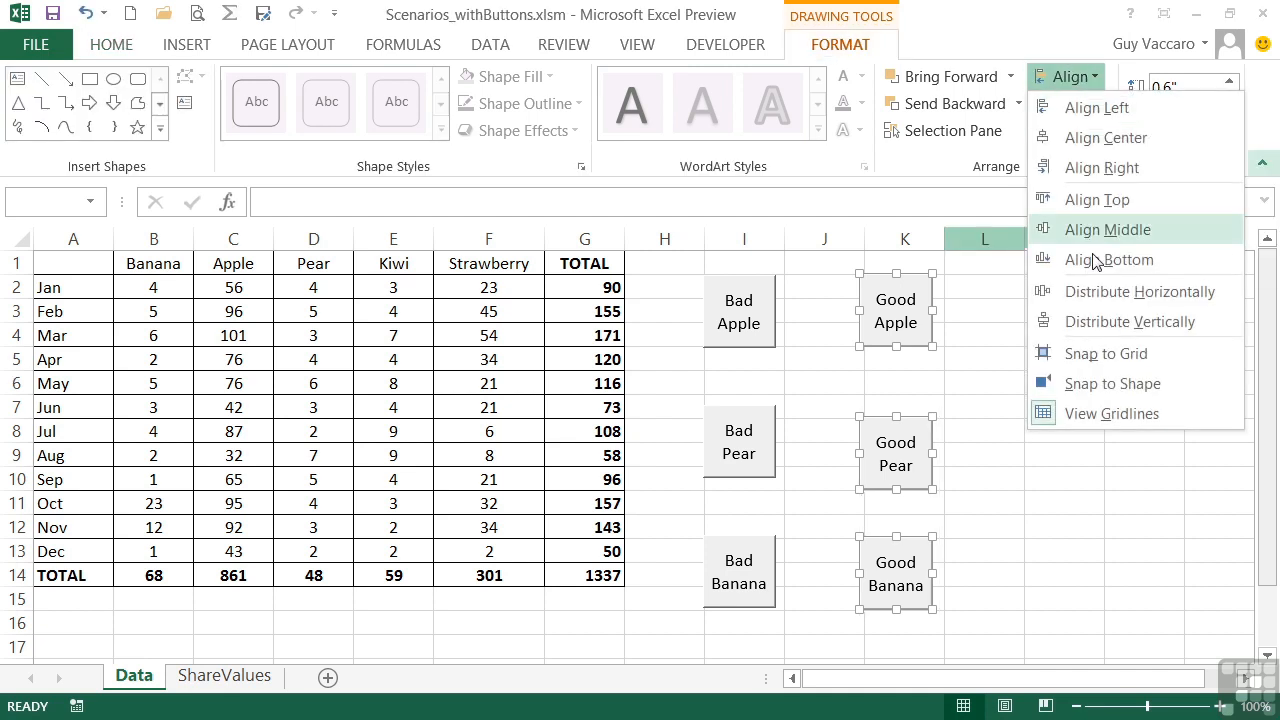
pyautogui.click(1102, 319)
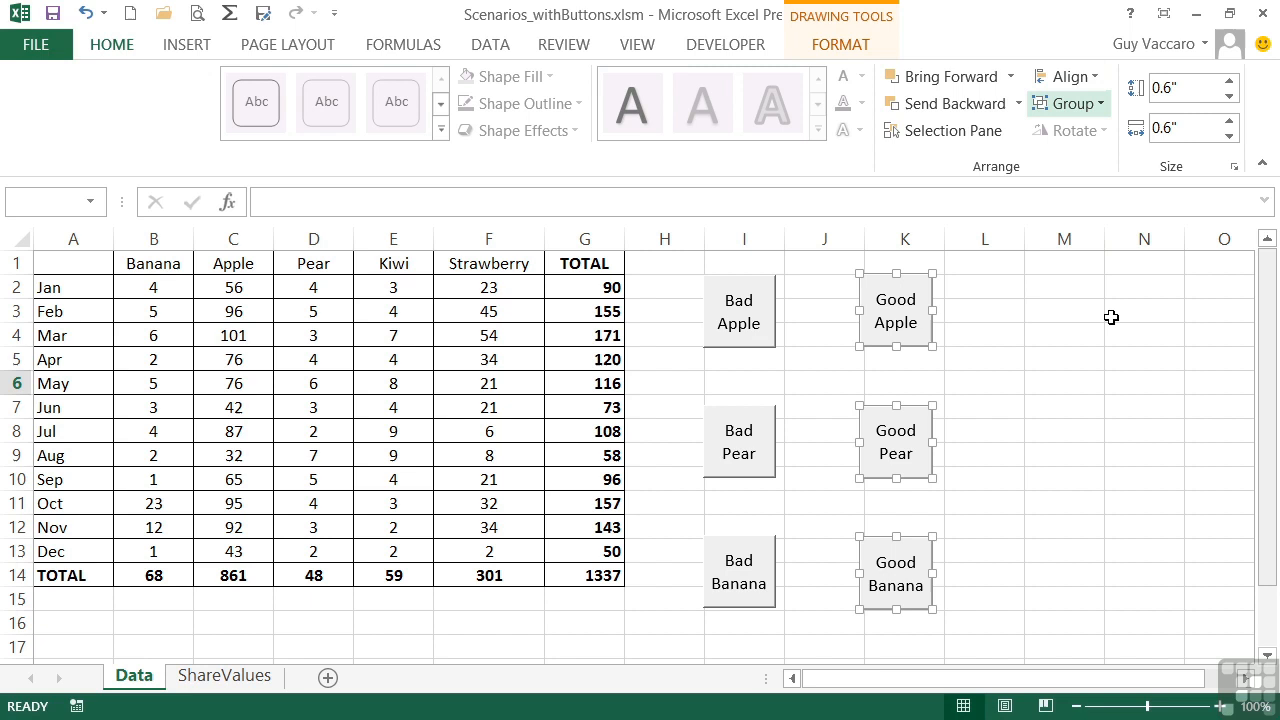
pyautogui.click(985, 483)
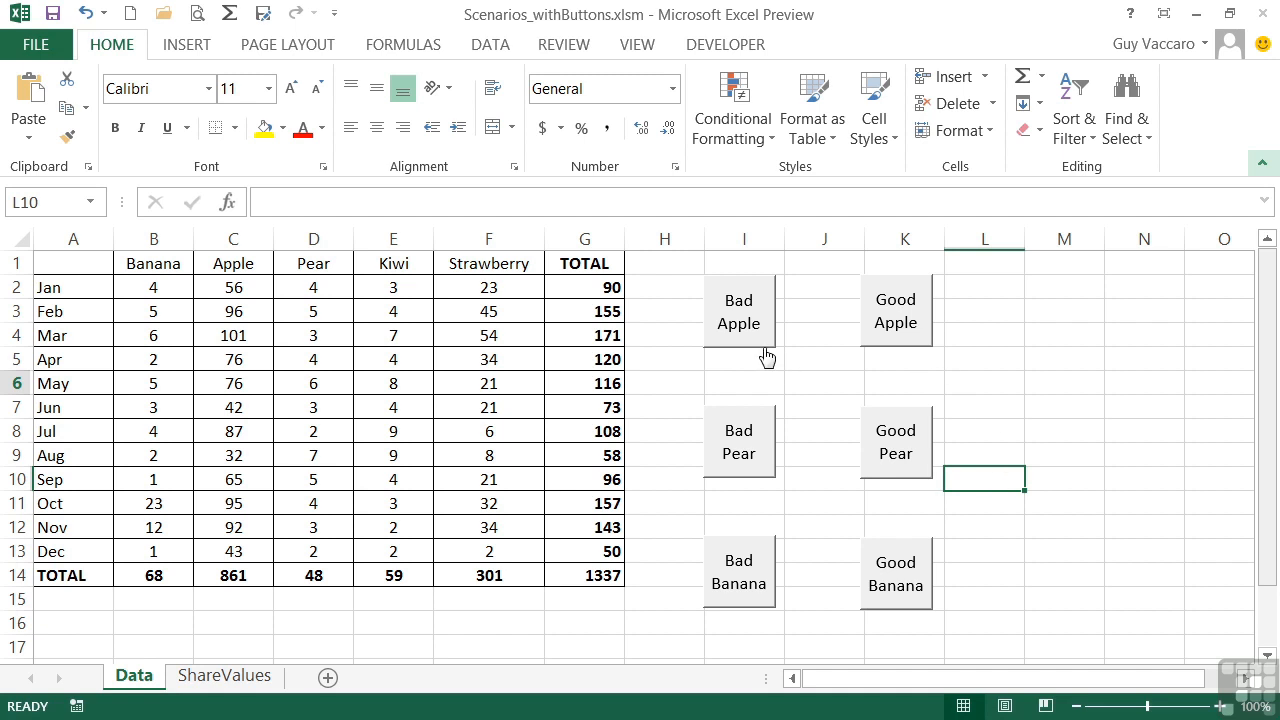
# Step: Open the control formatting of the Bad Apple button and set its font colour to red and size to 10
pyautogui.rightClick(758, 300)
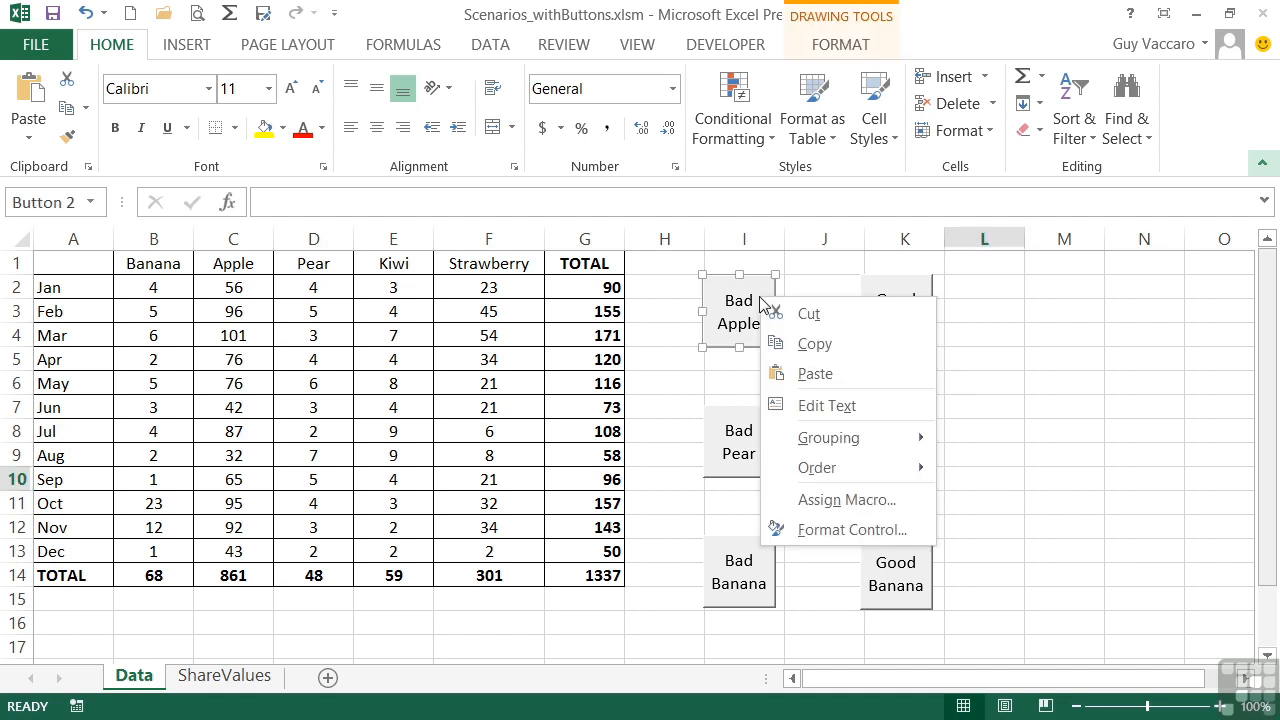
pyautogui.click(842, 530)
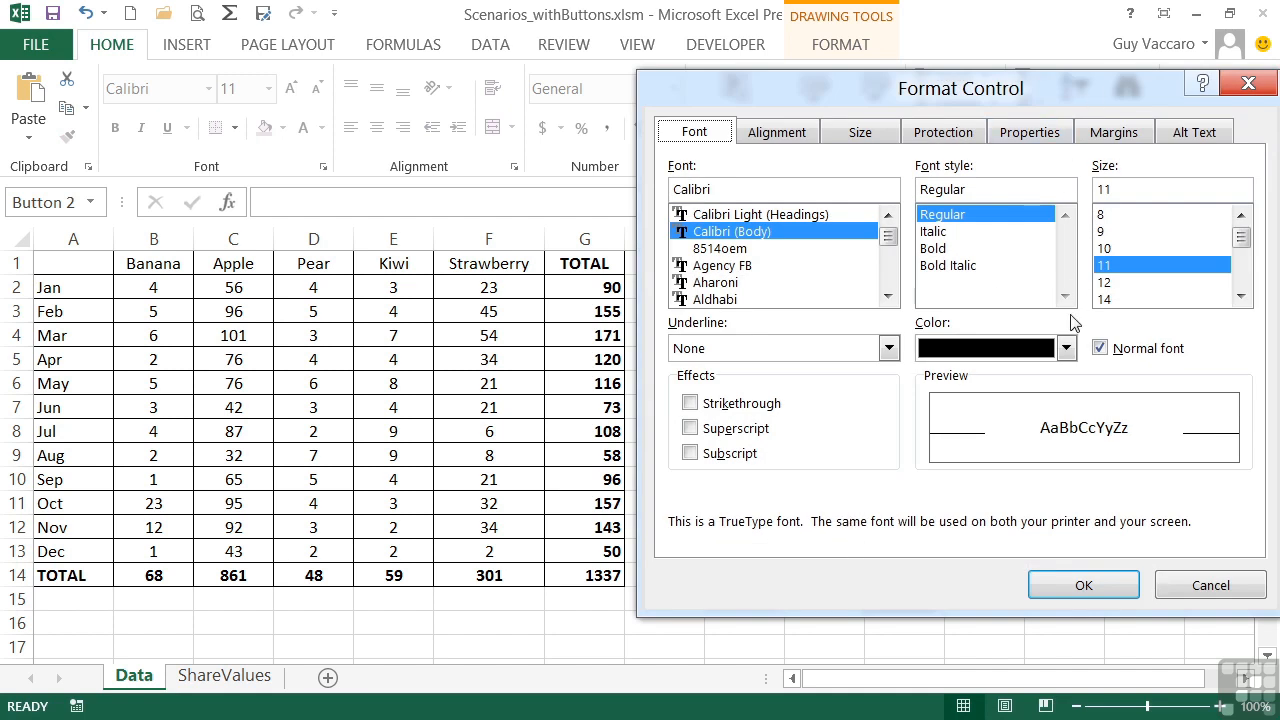
pyautogui.click(1067, 350)
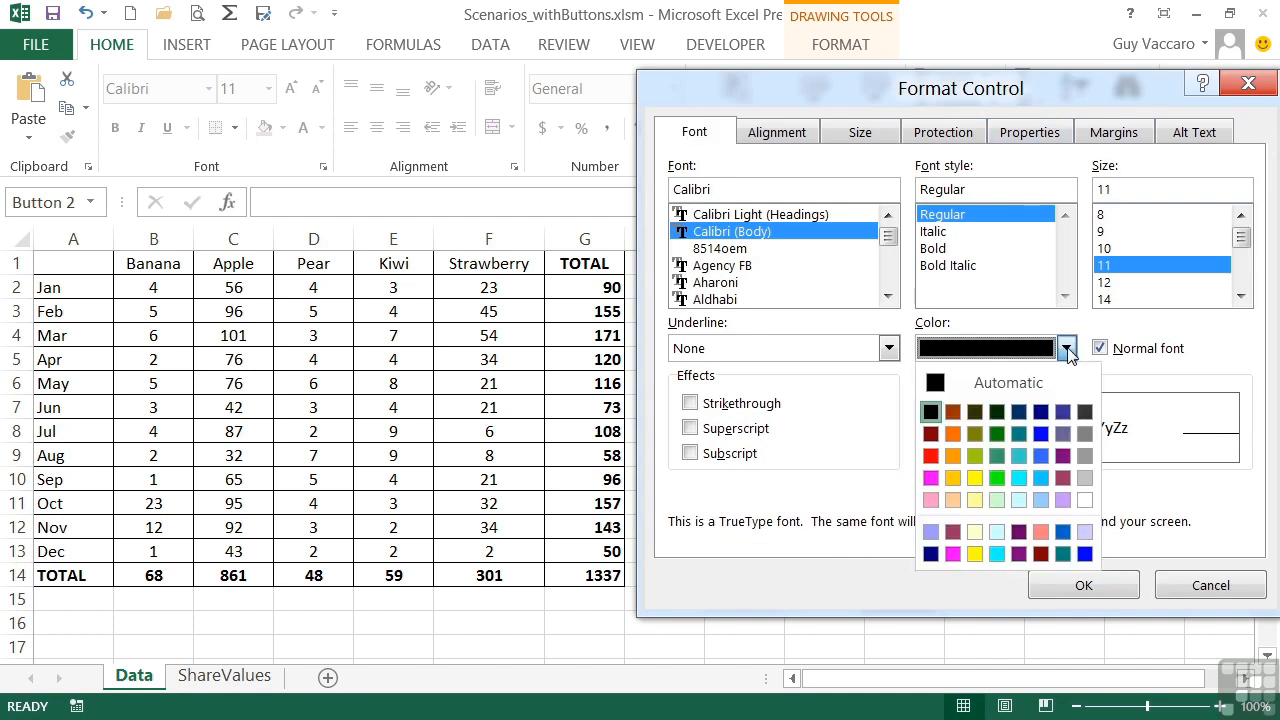
pyautogui.click(930, 457)
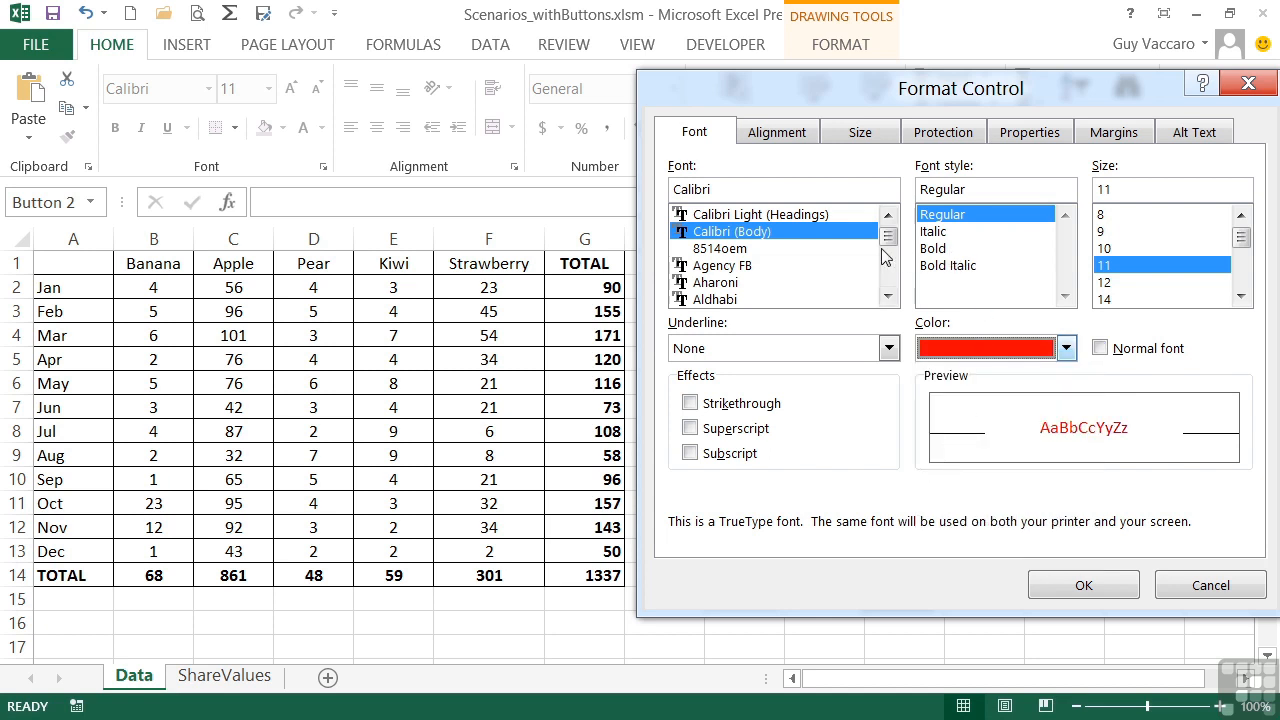
pyautogui.click(1118, 248)
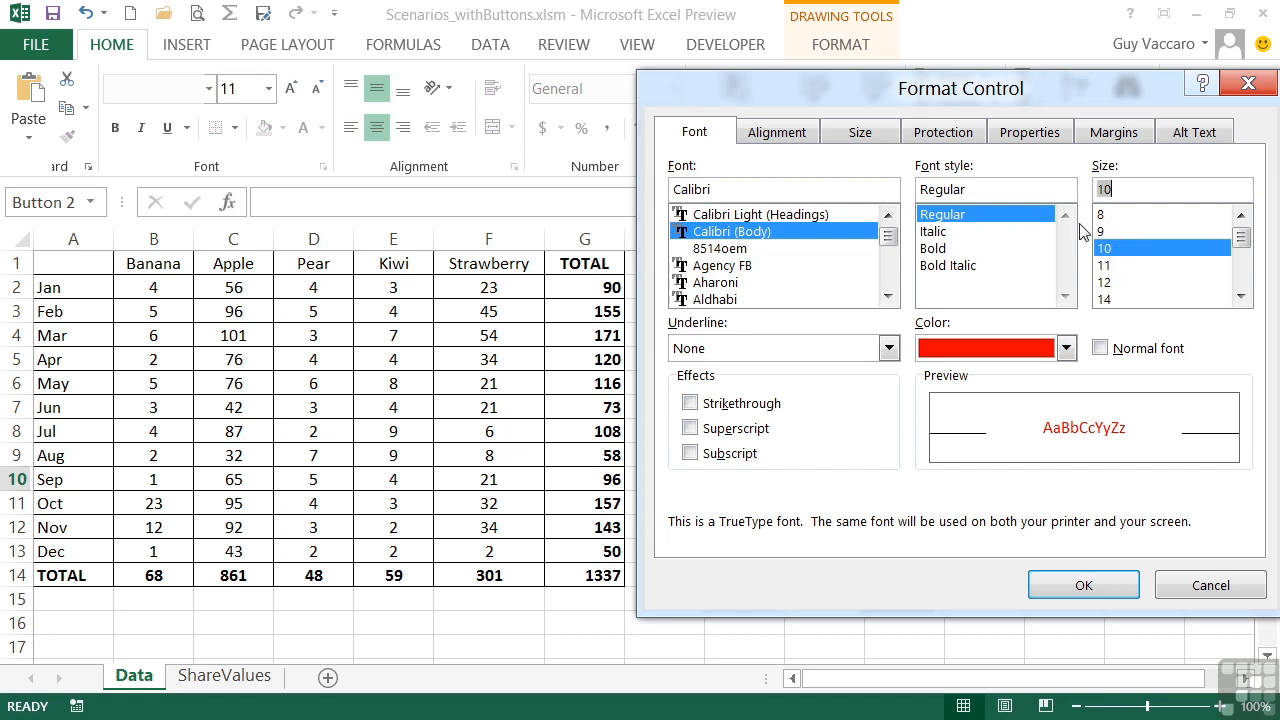
# Step: Set the Bad Apple button's object positioning to move but don't size with cells, after checking its alignment, size and protection settings
pyautogui.click(801, 140)
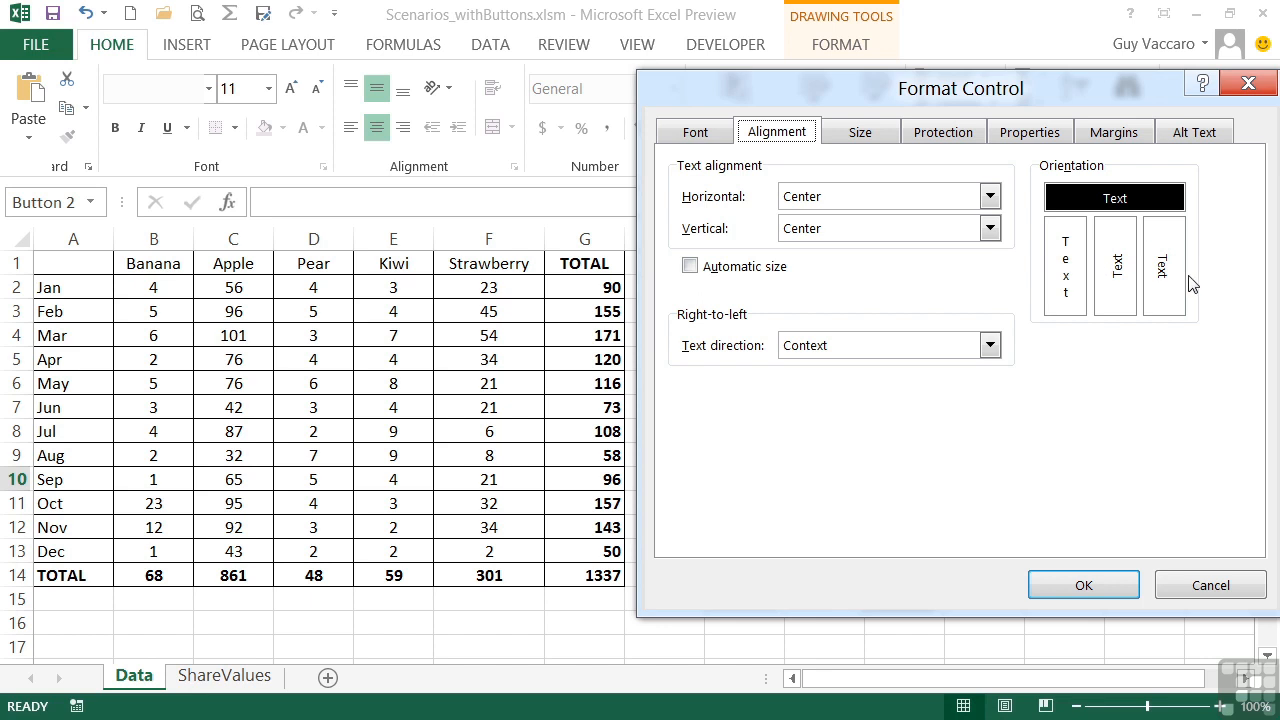
pyautogui.click(867, 136)
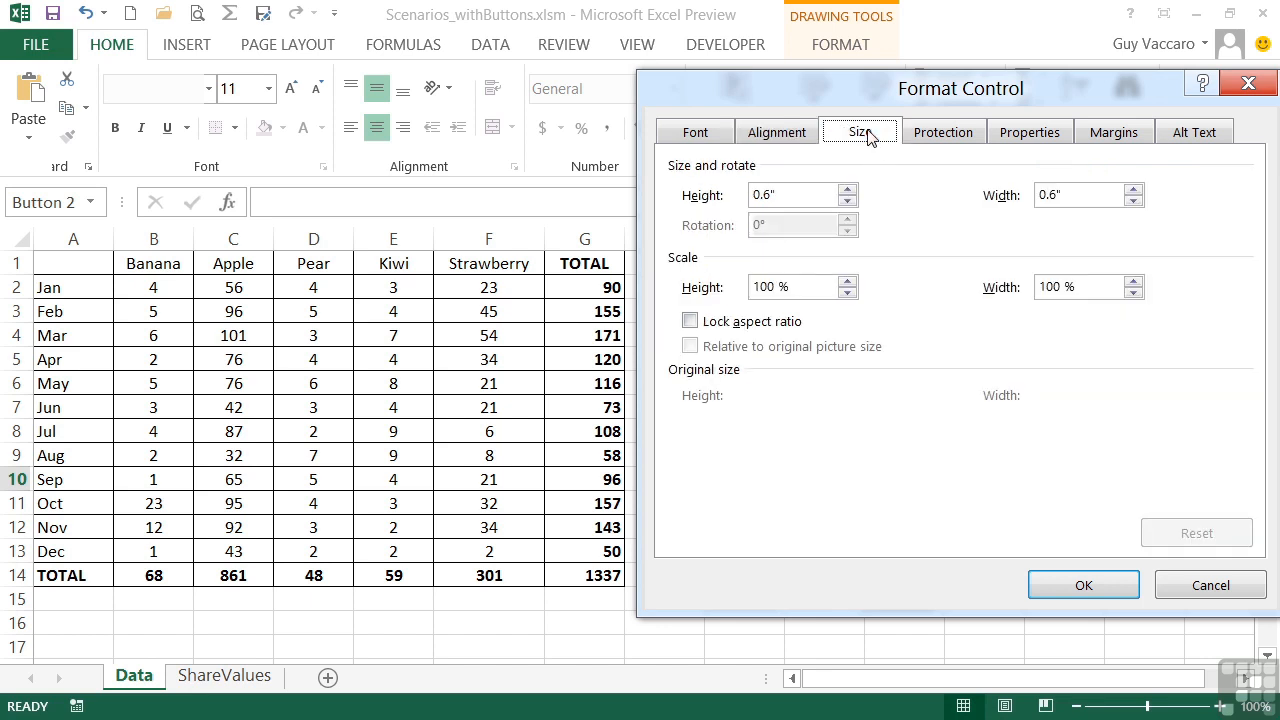
pyautogui.click(953, 142)
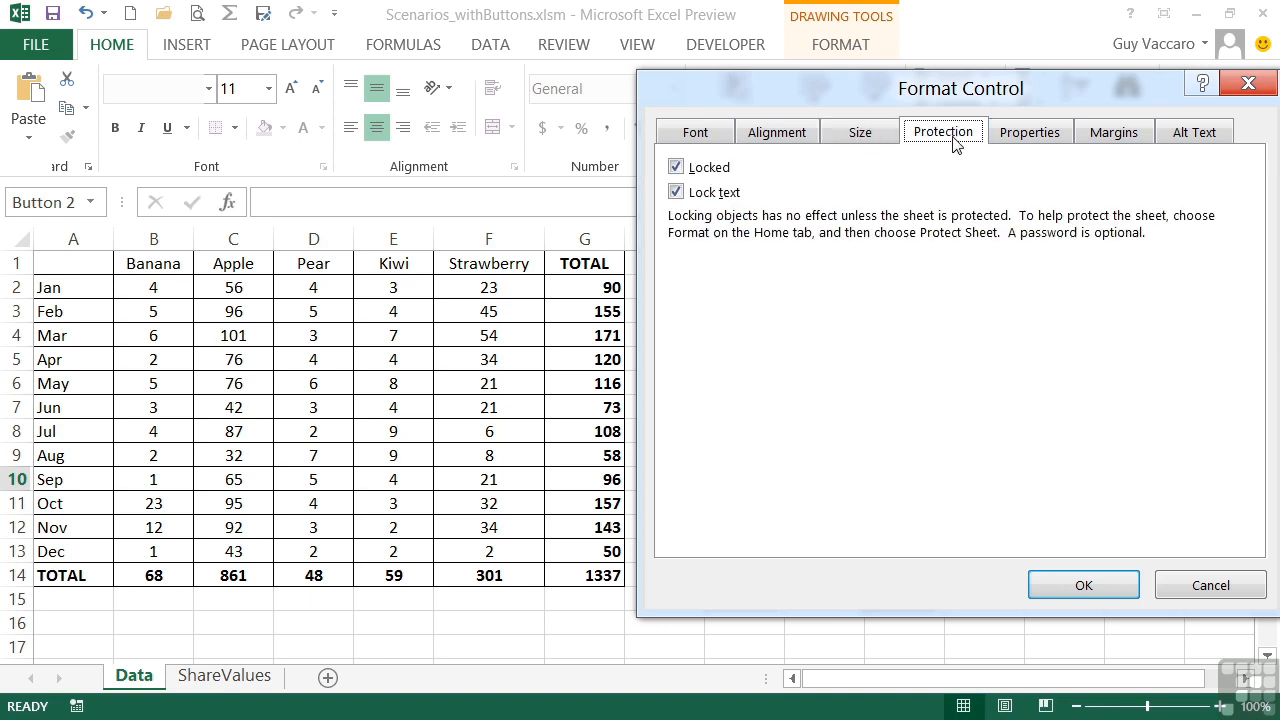
pyautogui.click(1036, 139)
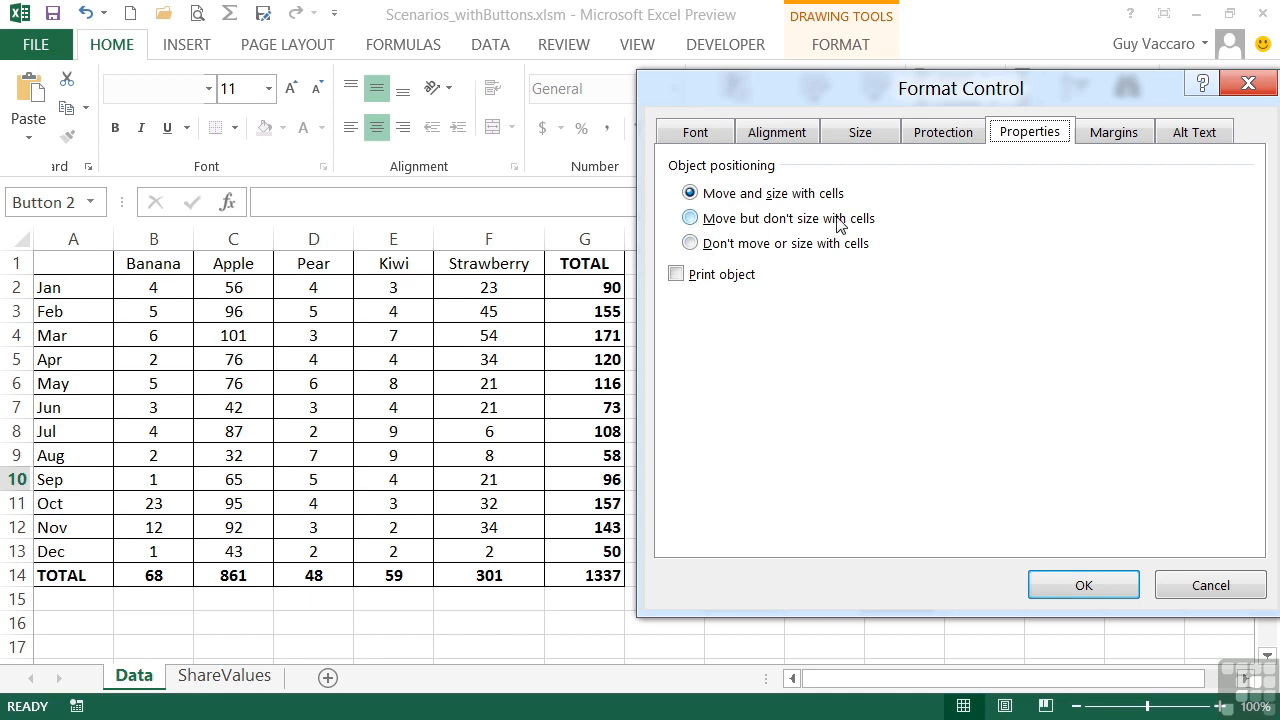
pyautogui.click(690, 218)
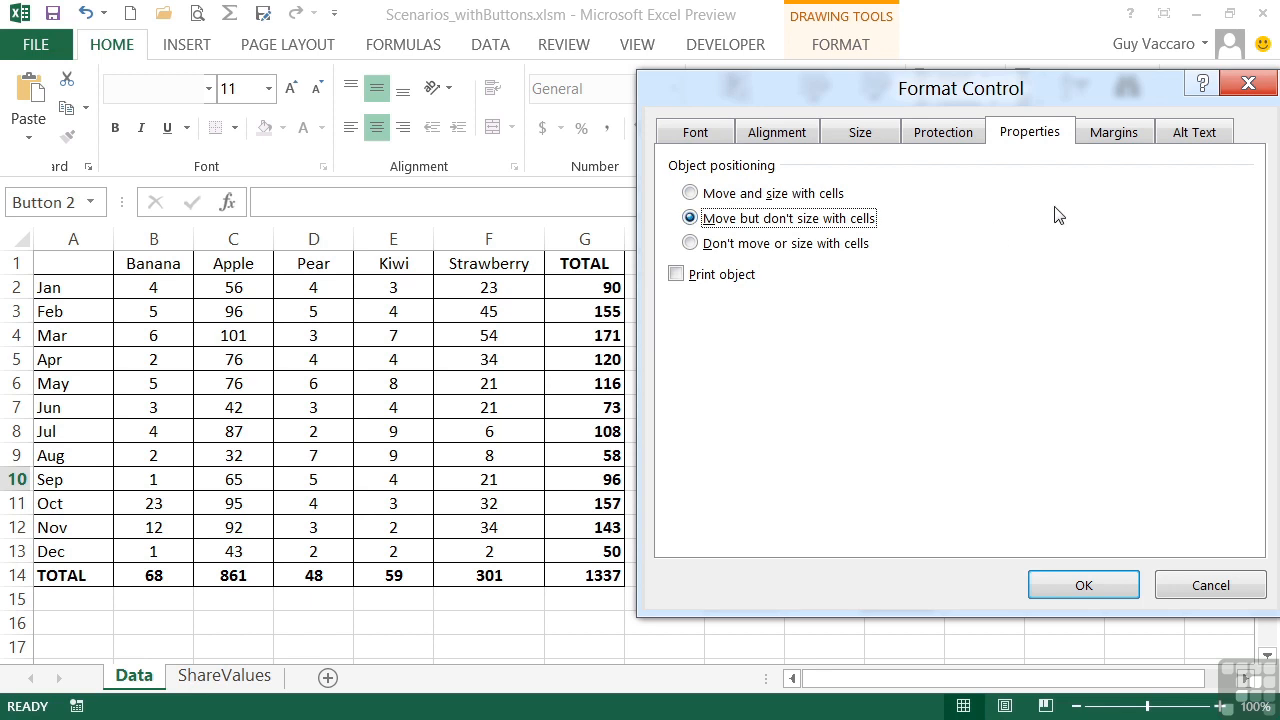
# Step: Review the Bad Apple button's margins, alternative text and other control settings, and apply the formatting
pyautogui.click(1115, 134)
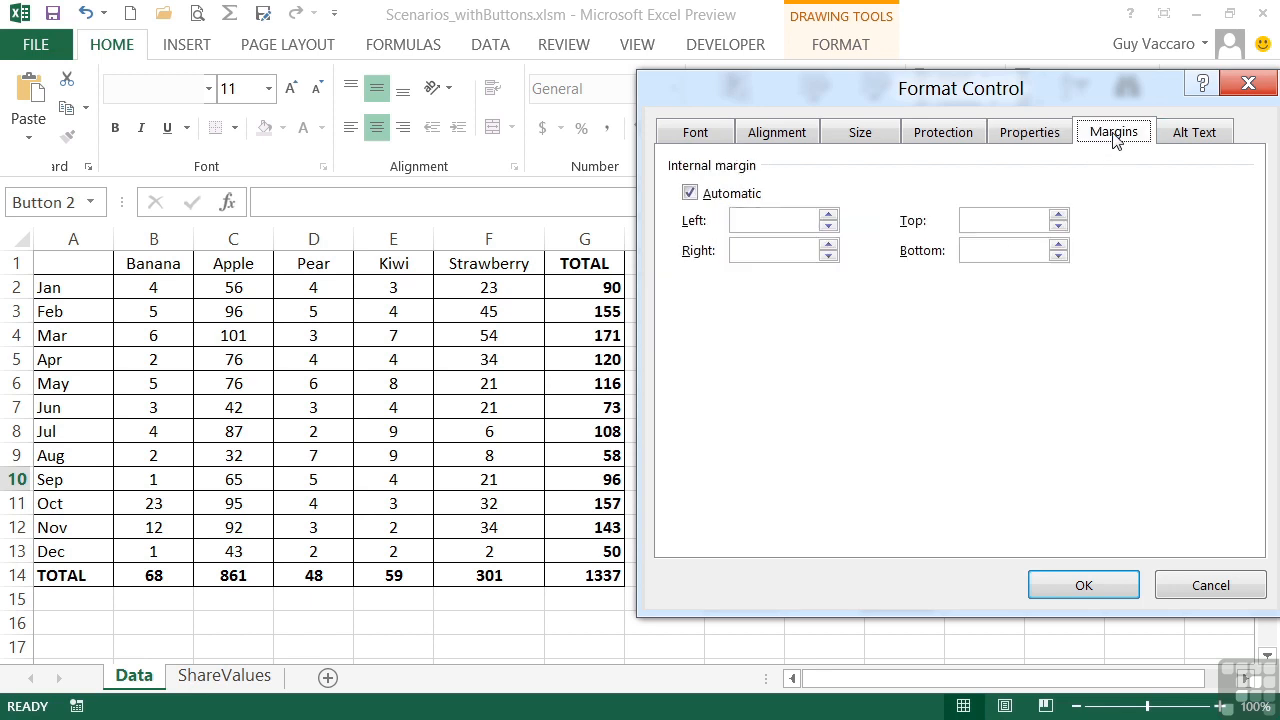
pyautogui.click(1189, 141)
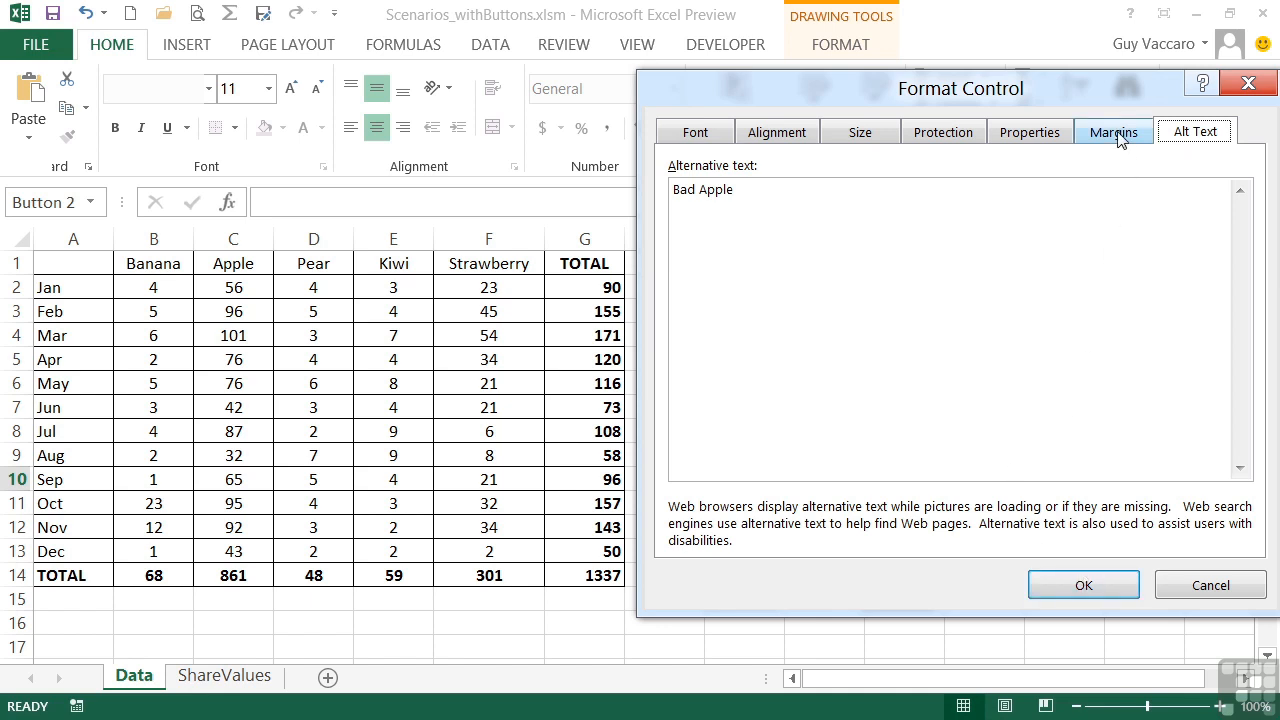
pyautogui.click(697, 135)
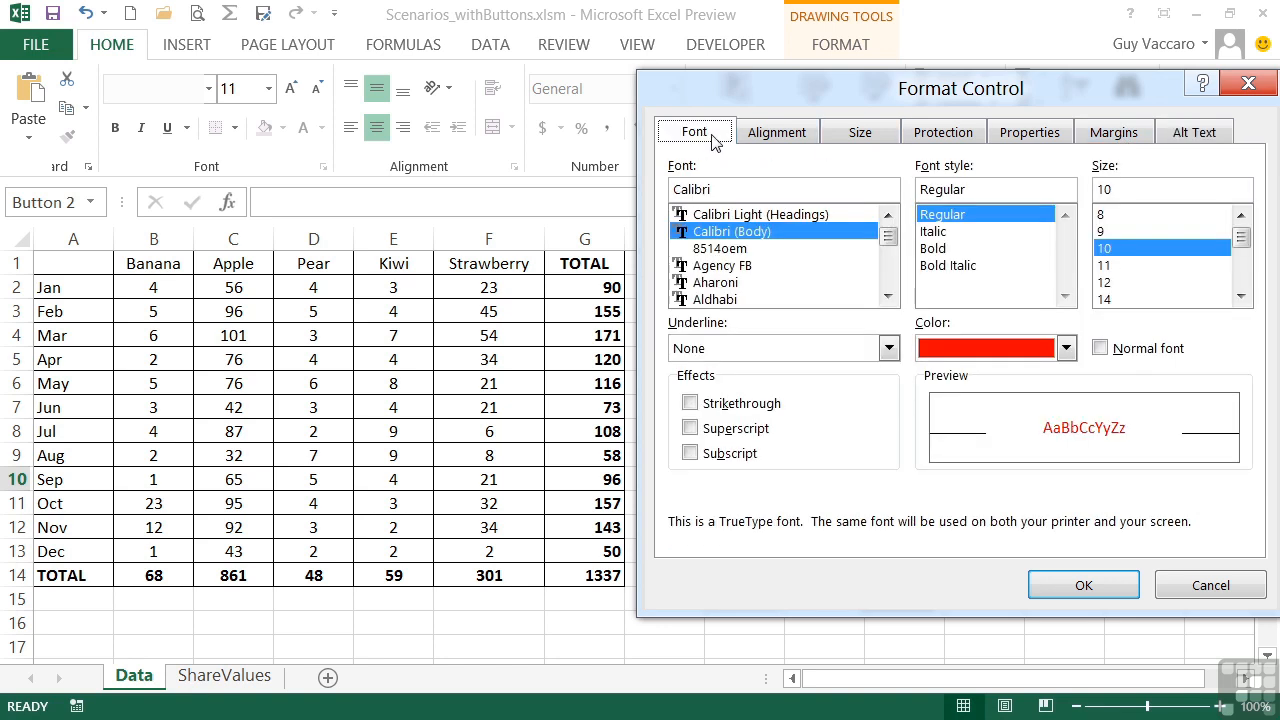
pyautogui.click(765, 135)
pyautogui.click(856, 136)
pyautogui.click(945, 137)
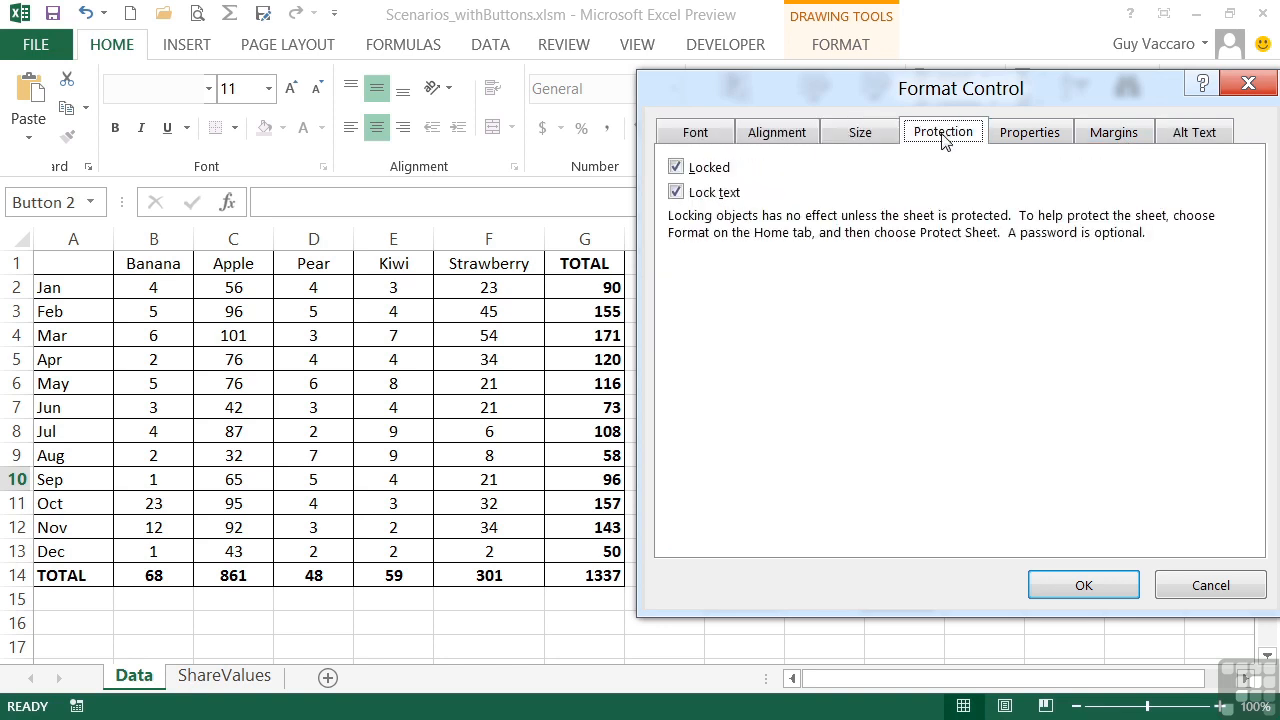
pyautogui.click(1020, 136)
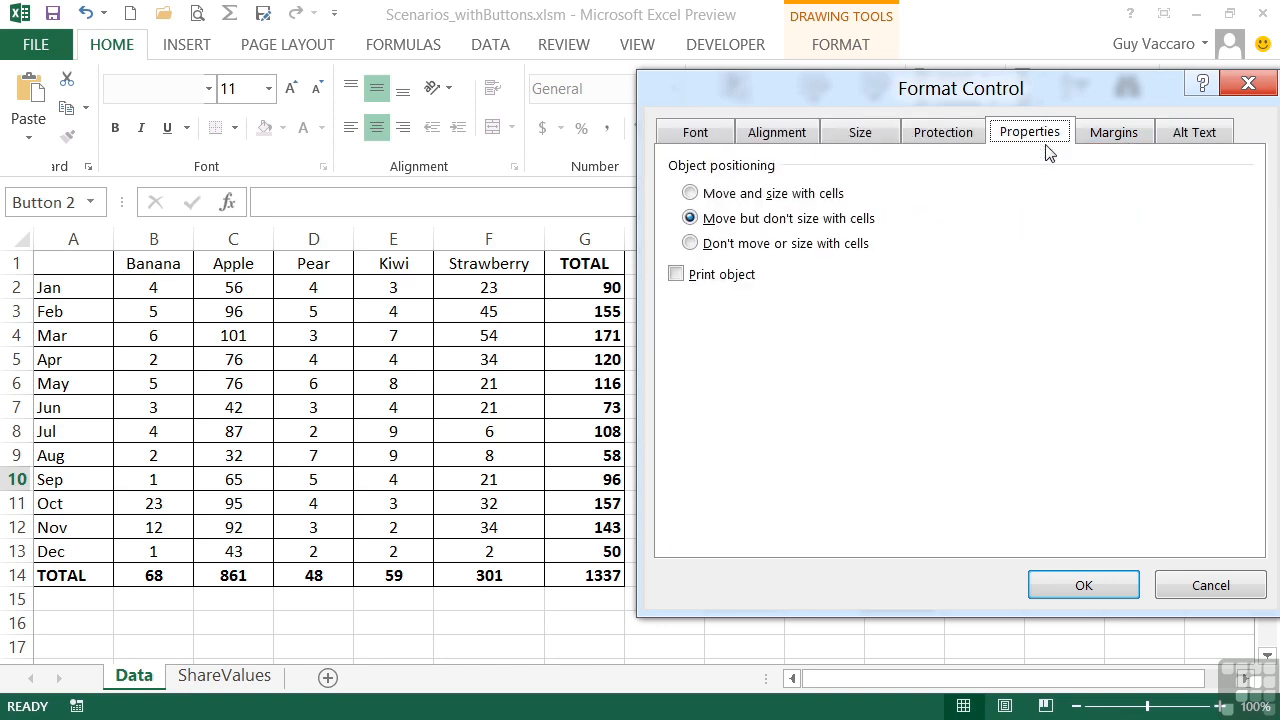
pyautogui.click(1122, 138)
pyautogui.click(1177, 140)
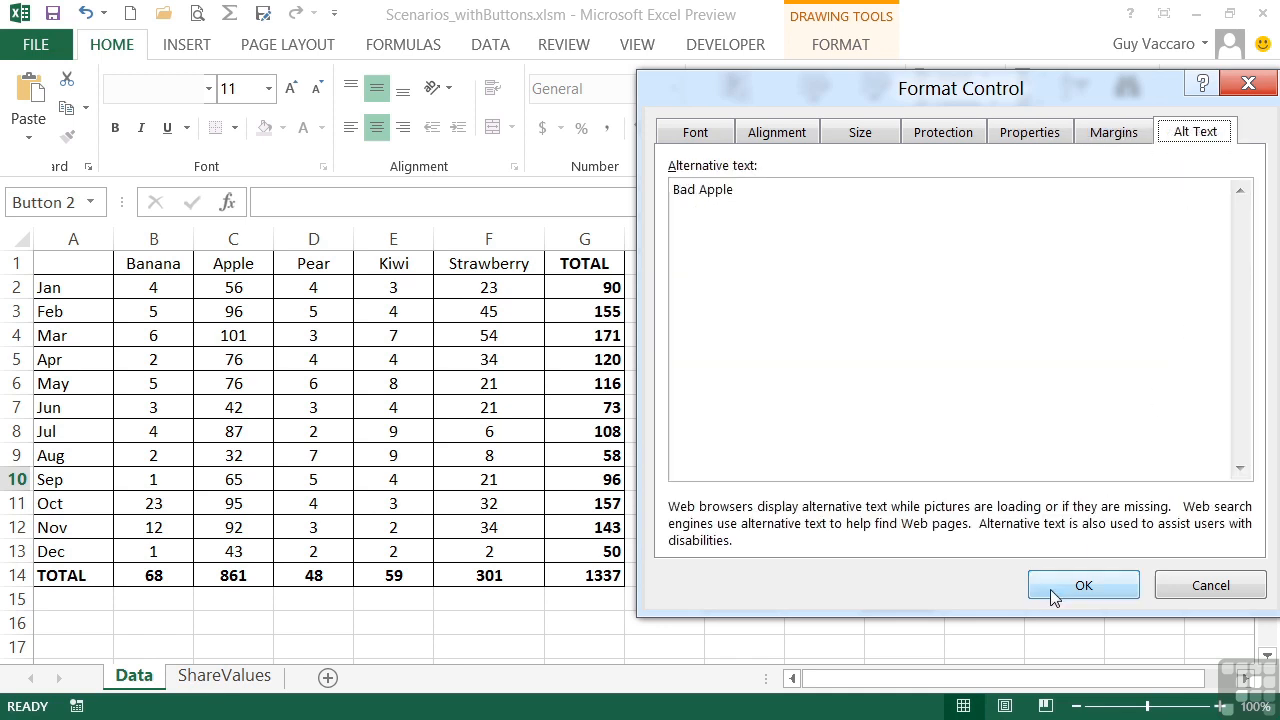
pyautogui.click(1097, 589)
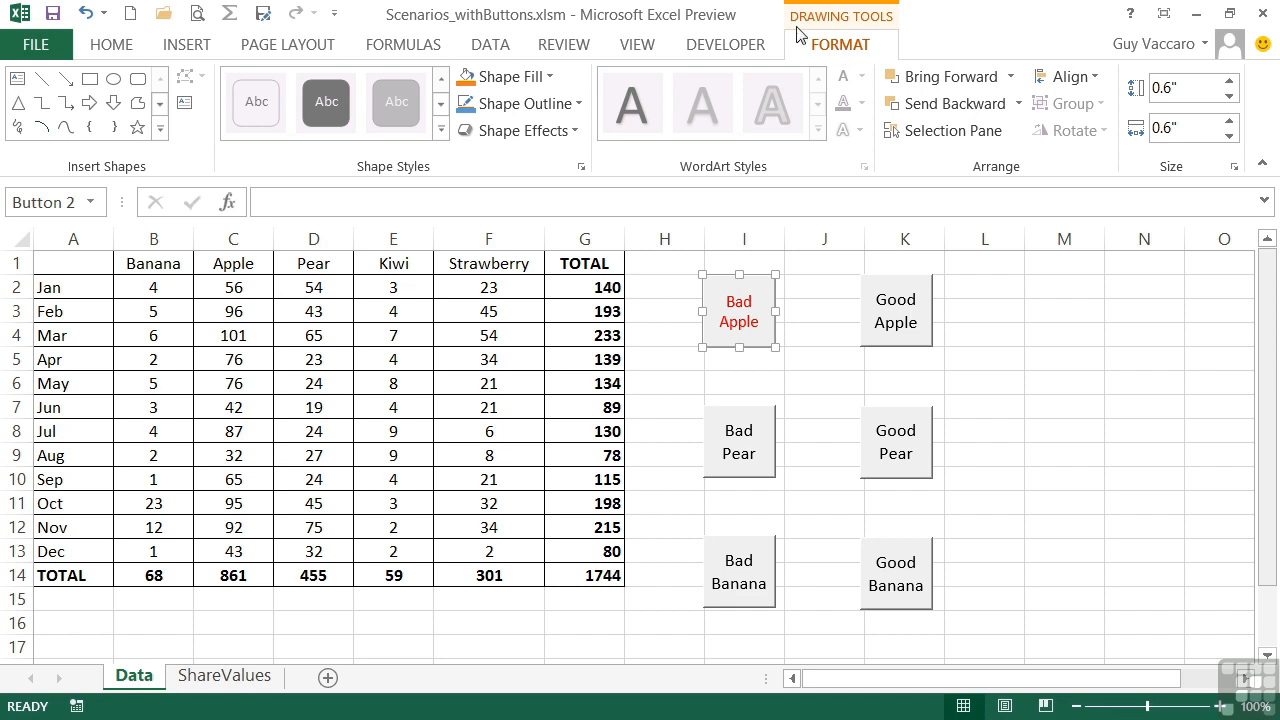
# Step: Draw a rectangle about 0.69" high and 0.8" wide beside the Good Apple button and give it an outer shadow
pyautogui.click(93, 88)
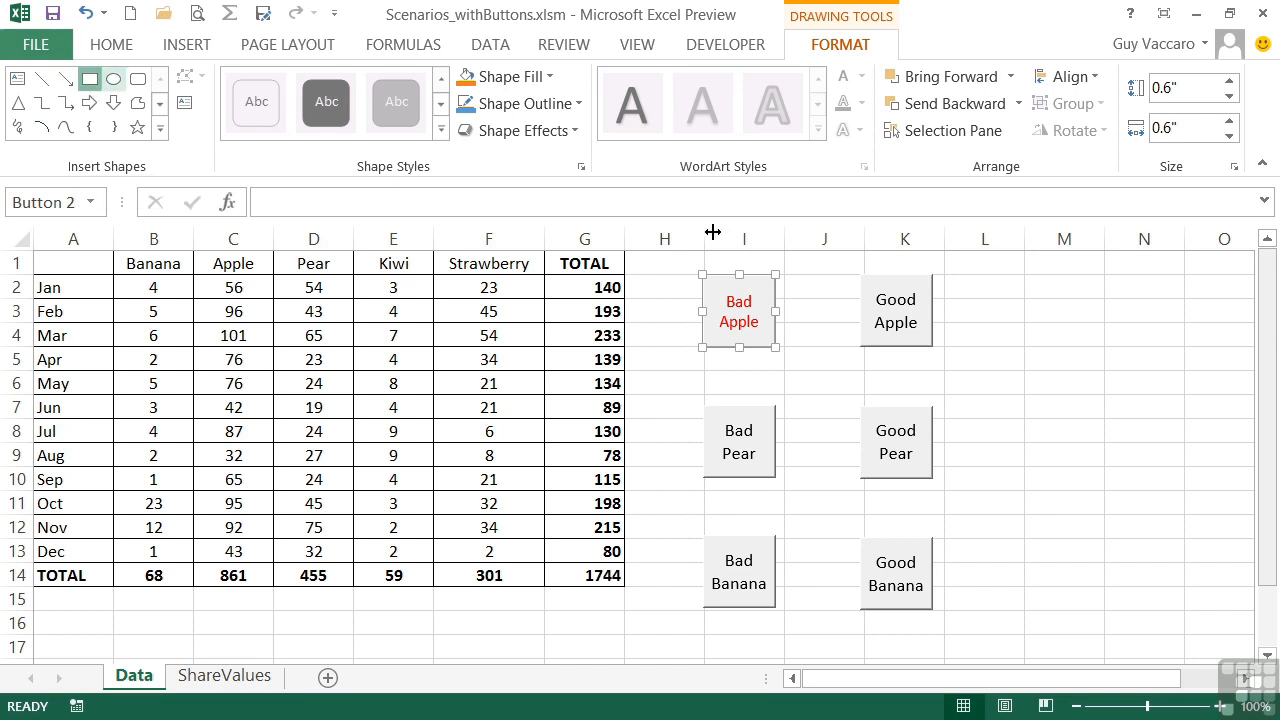
pyautogui.moveTo(1004, 272)
pyautogui.mouseDown()
pyautogui.moveTo(1123, 360)
pyautogui.moveTo(1101, 357)
pyautogui.mouseUp()
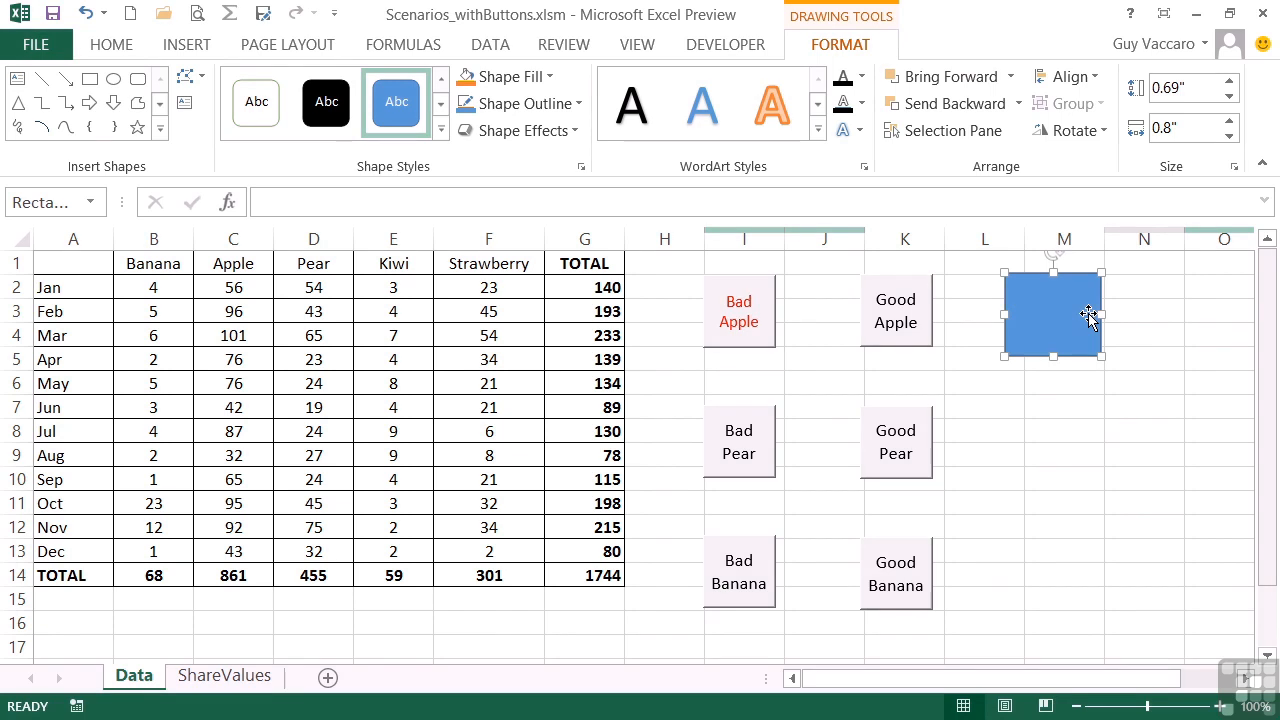
pyautogui.click(577, 132)
pyautogui.moveTo(580, 217)
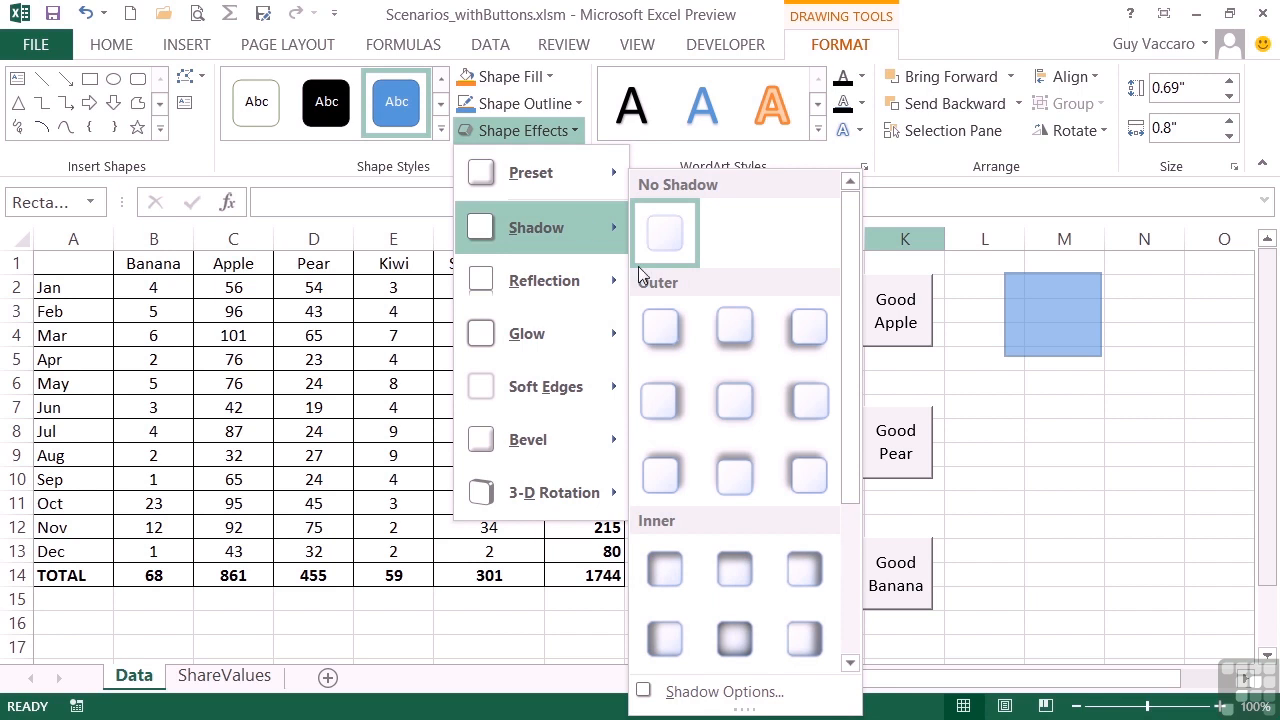
pyautogui.click(684, 425)
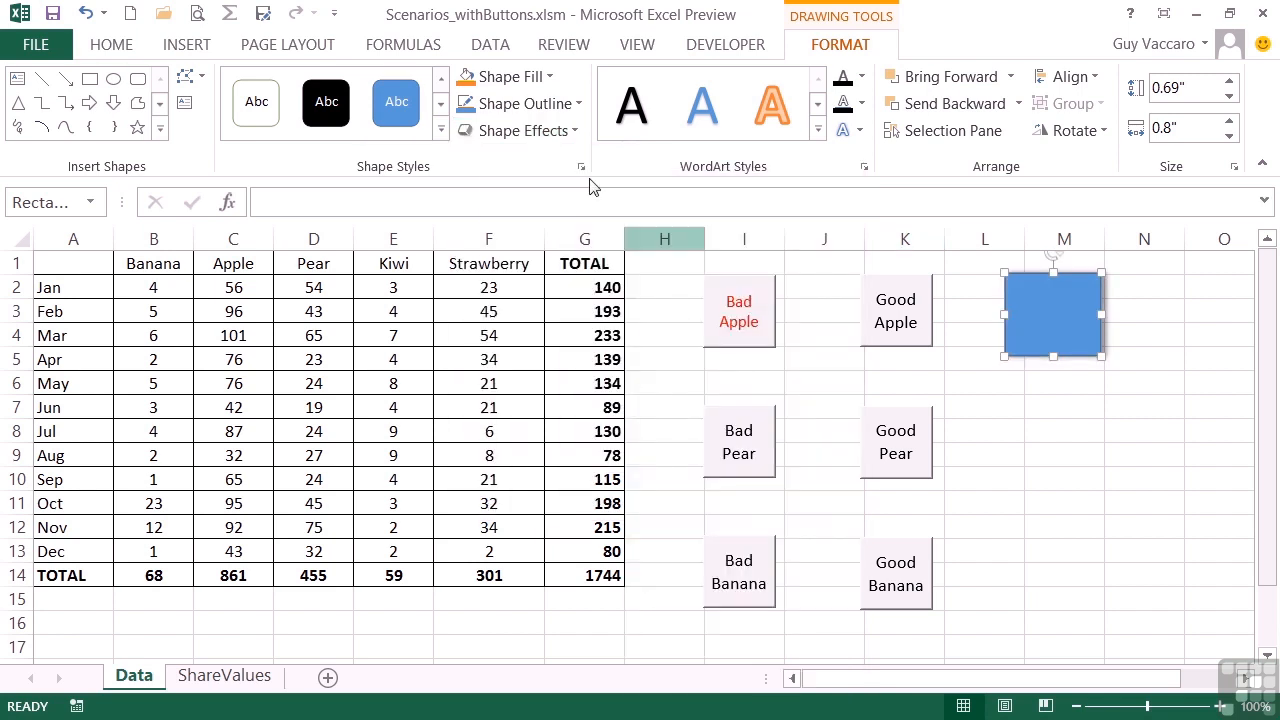
# Step: Give the new rectangle a green outline and an orange fill
pyautogui.click(565, 104)
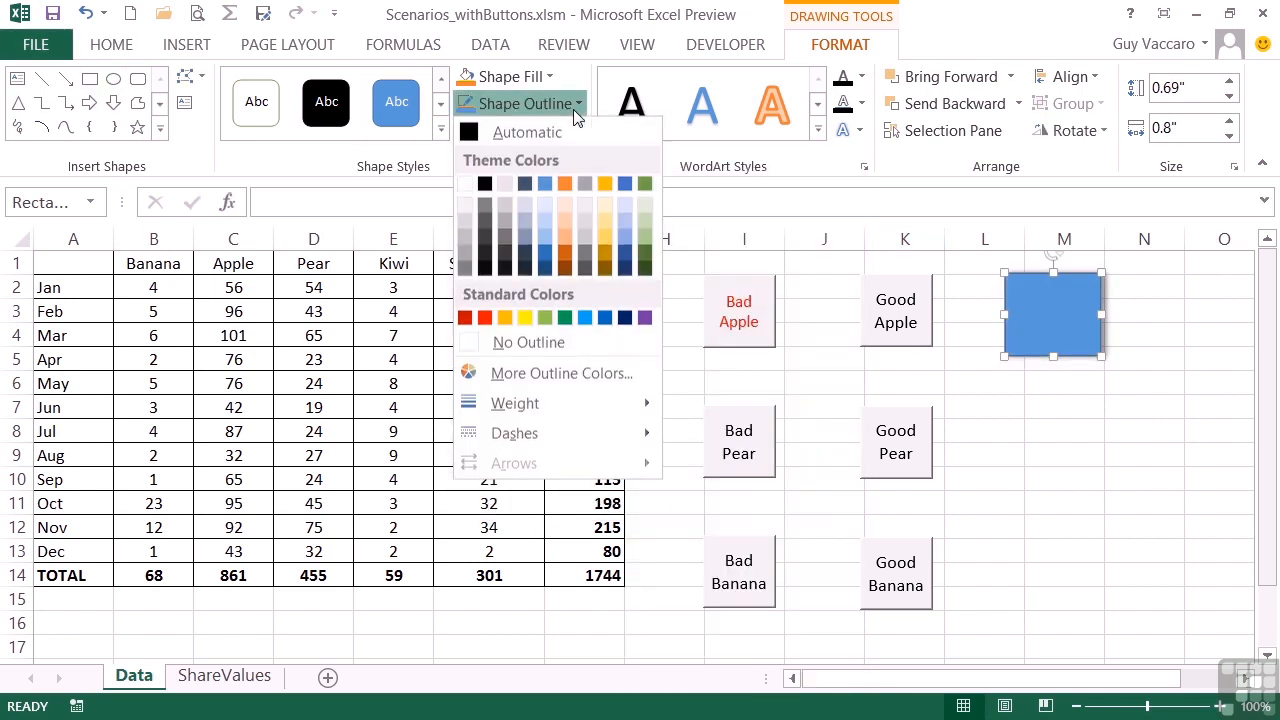
pyautogui.click(643, 197)
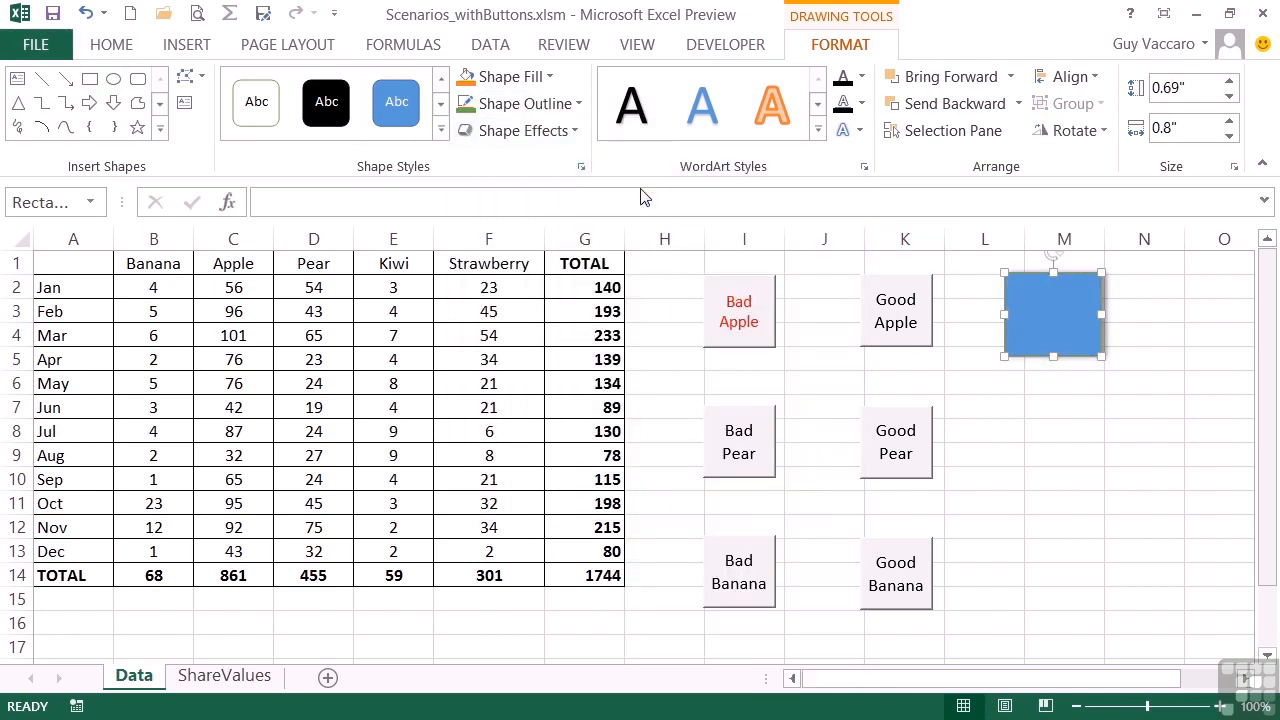
pyautogui.click(545, 78)
pyautogui.click(566, 159)
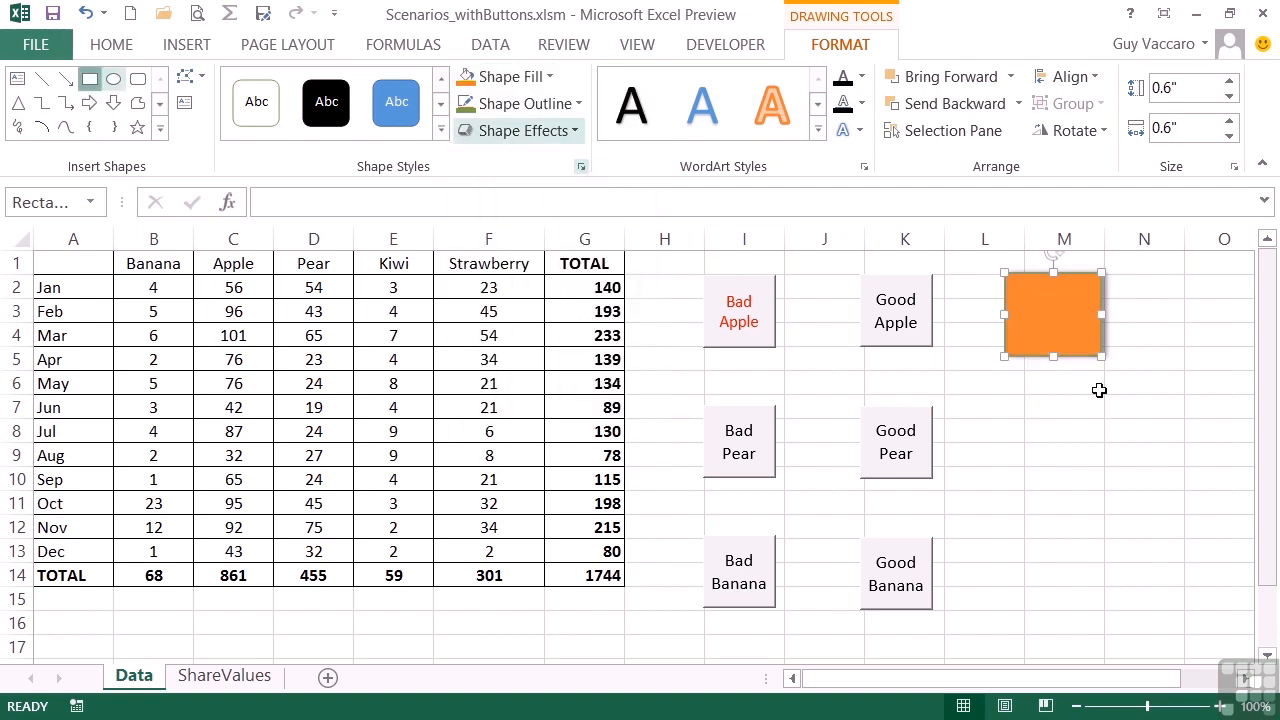
# Step: Assign the cmdBadApple macro to the orange rectangle and deselect it
pyautogui.rightClick(1053, 317)
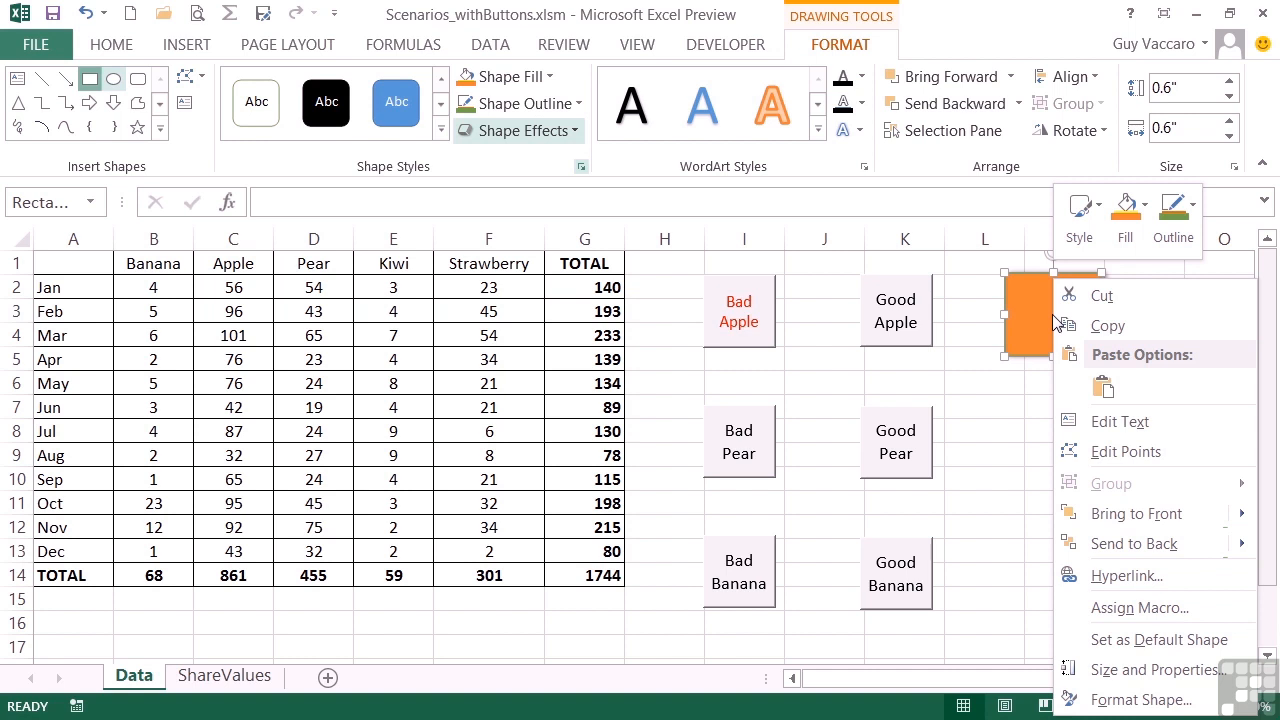
pyautogui.click(1128, 609)
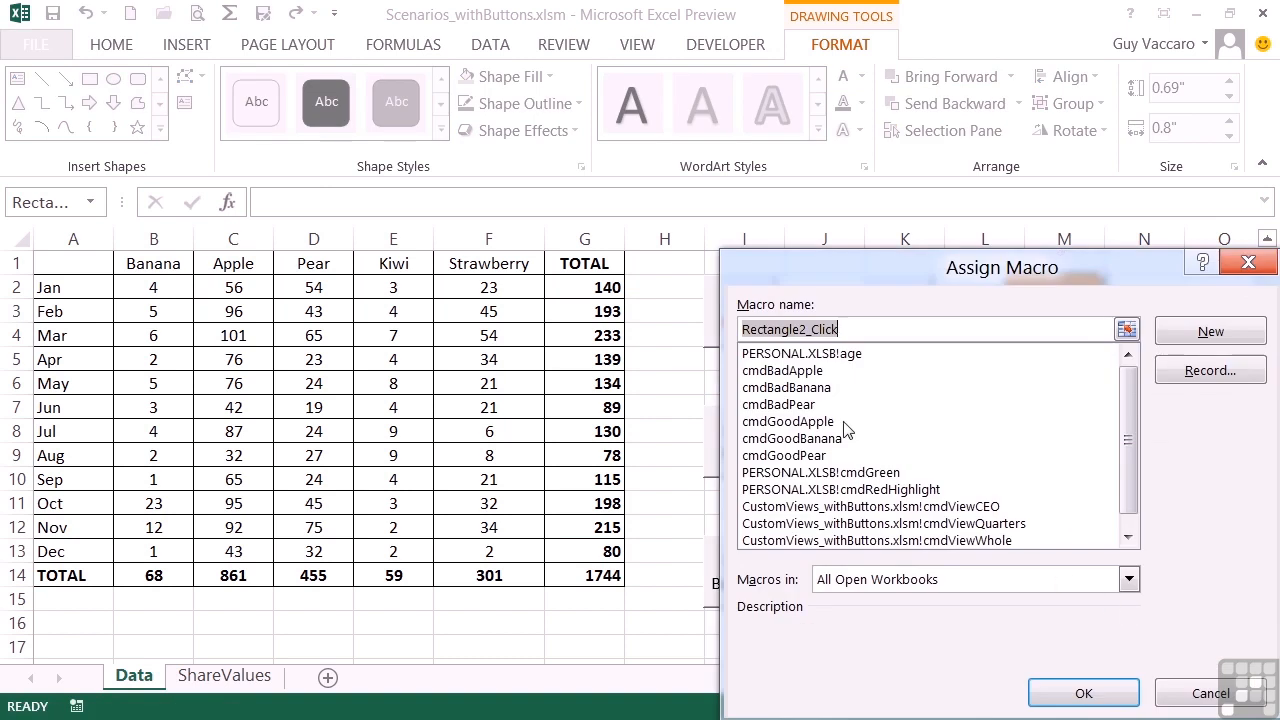
pyautogui.doubleClick(812, 372)
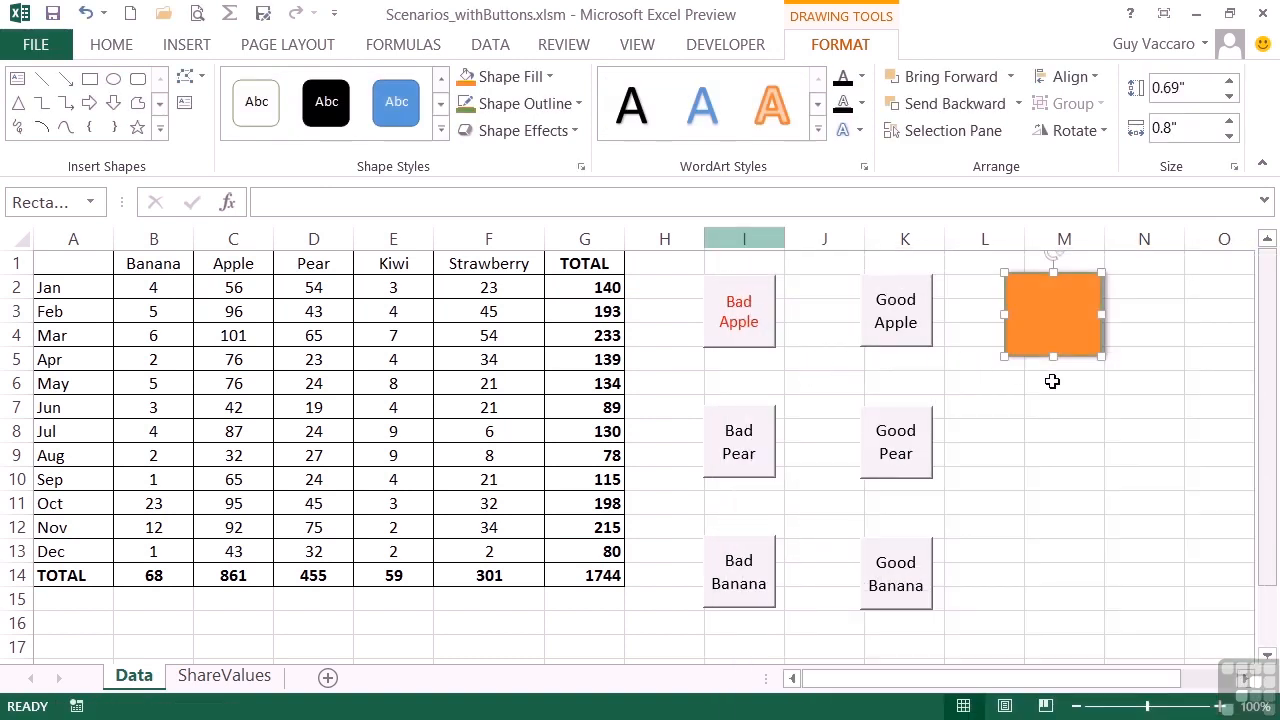
pyautogui.click(1051, 381)
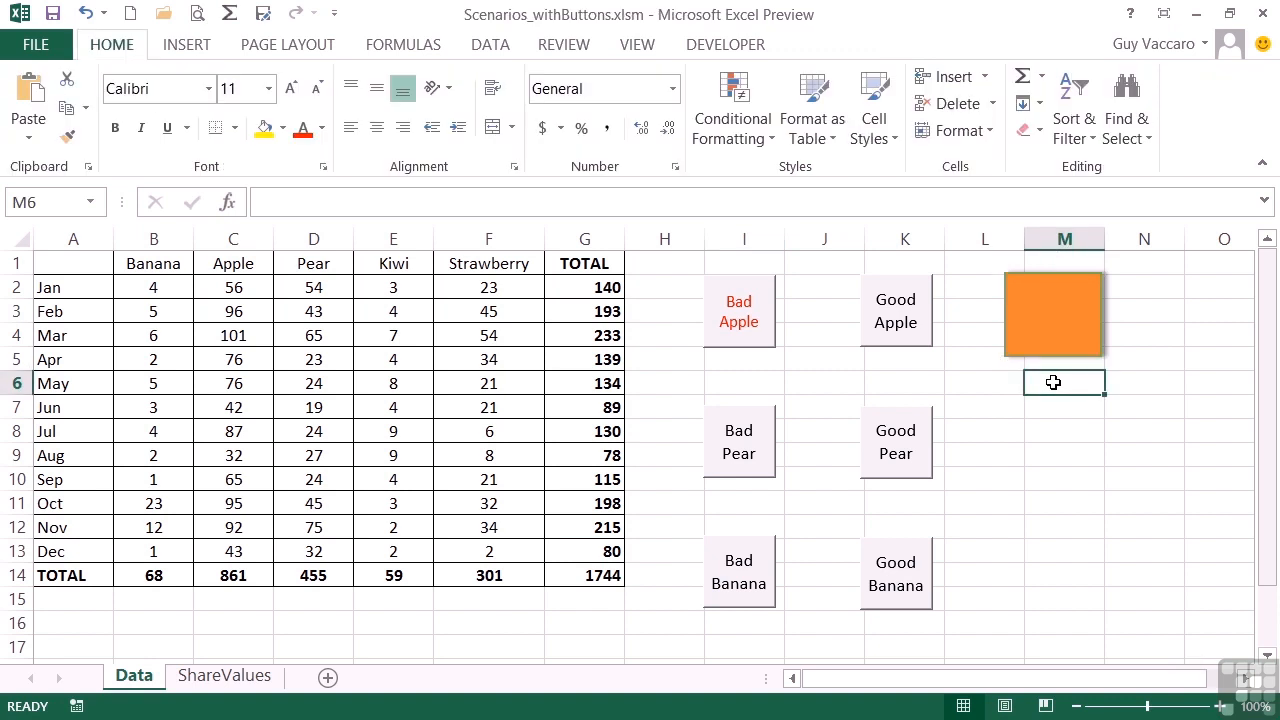
# Step: Test the orange rectangle as a macro button by running it, the Good Apple button and the rectangle again
pyautogui.click(1043, 333)
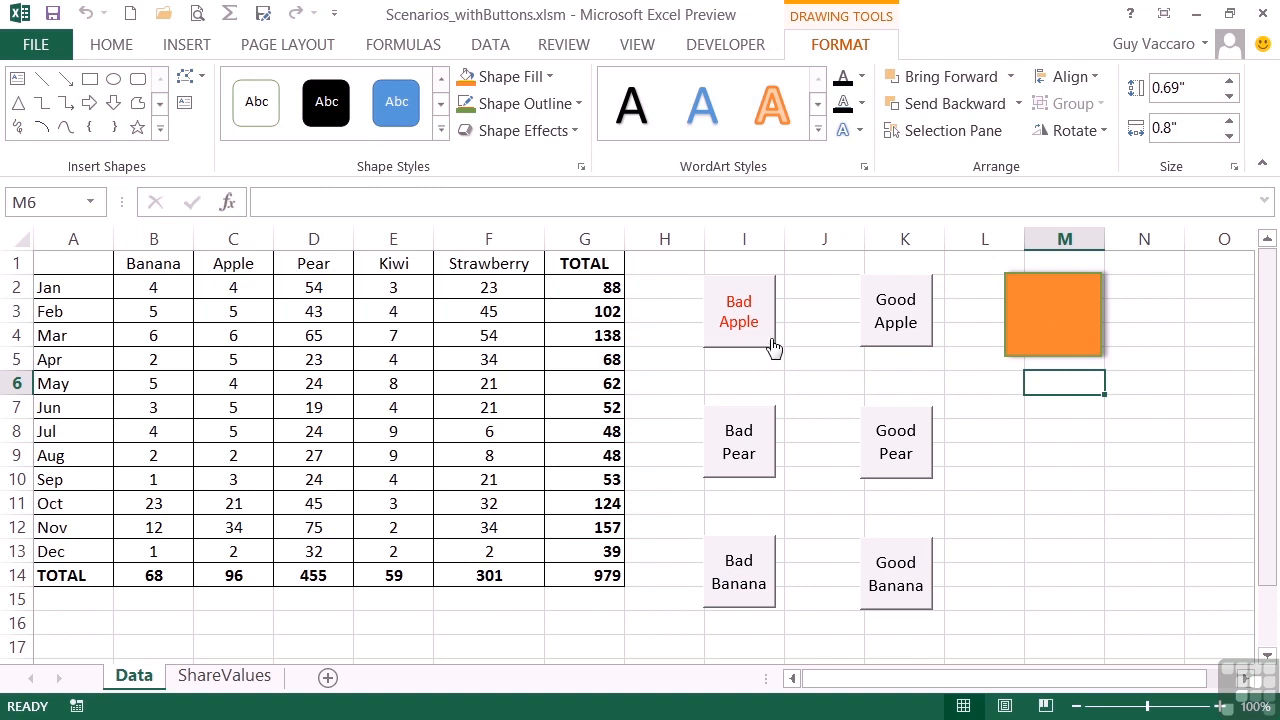
pyautogui.click(885, 331)
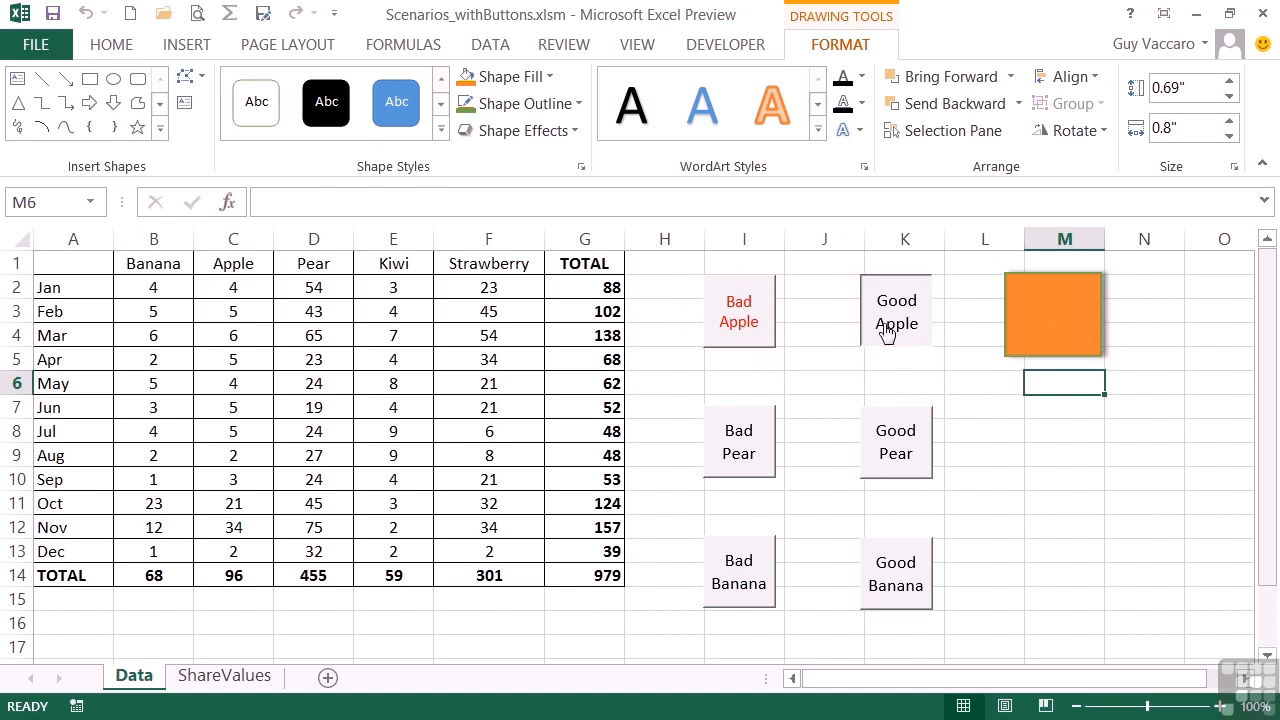
pyautogui.click(1039, 352)
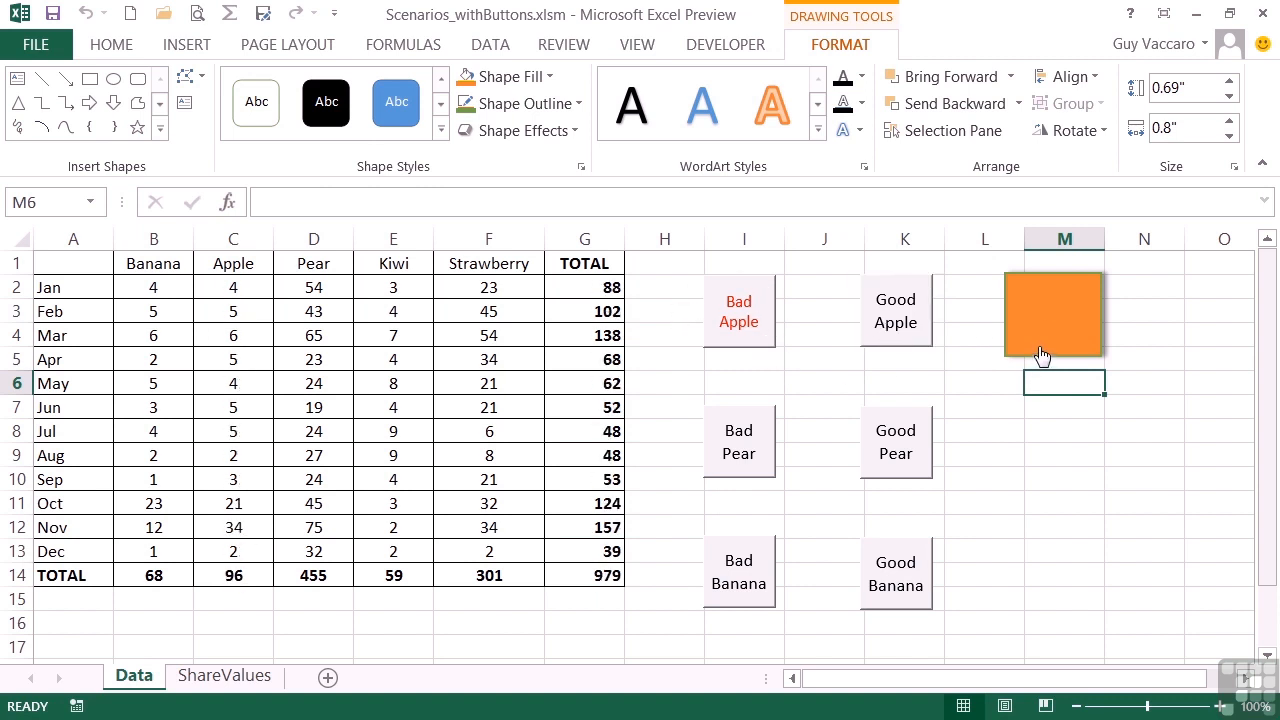
# Step: Label the orange rectangle "Bad Apple" and deselect it
pyautogui.rightClick(1040, 341)
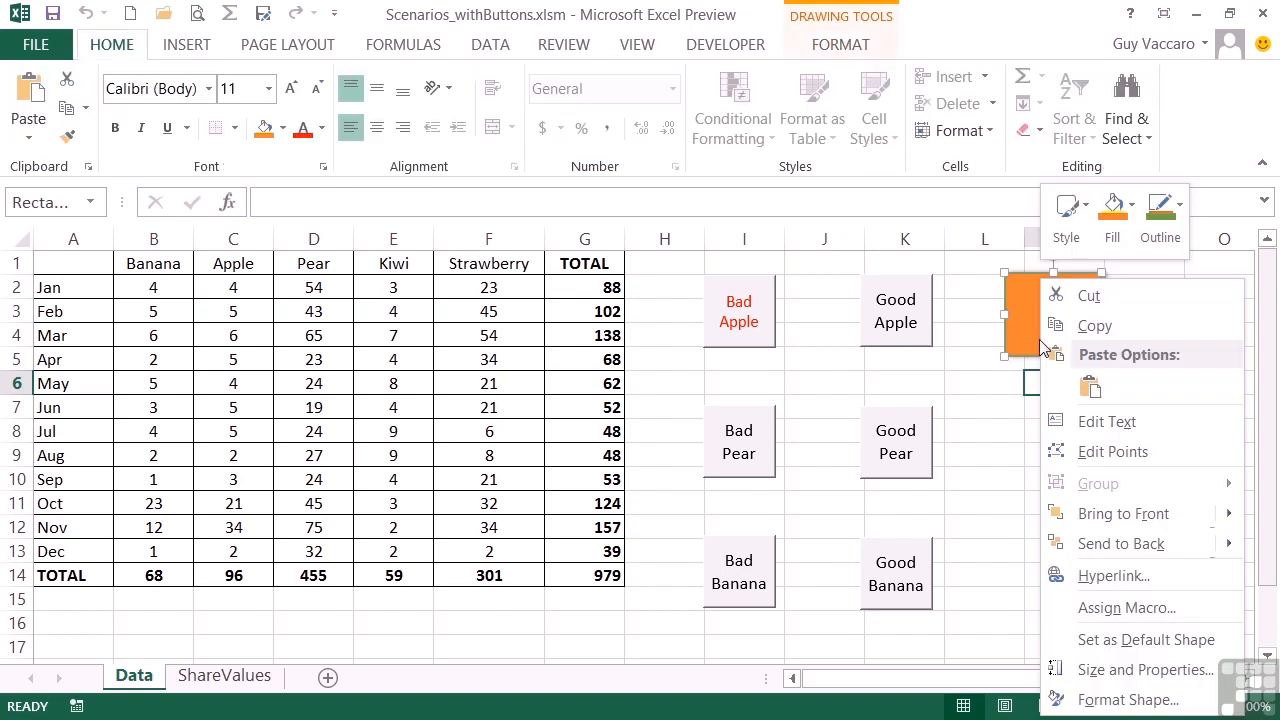
pyautogui.click(1110, 424)
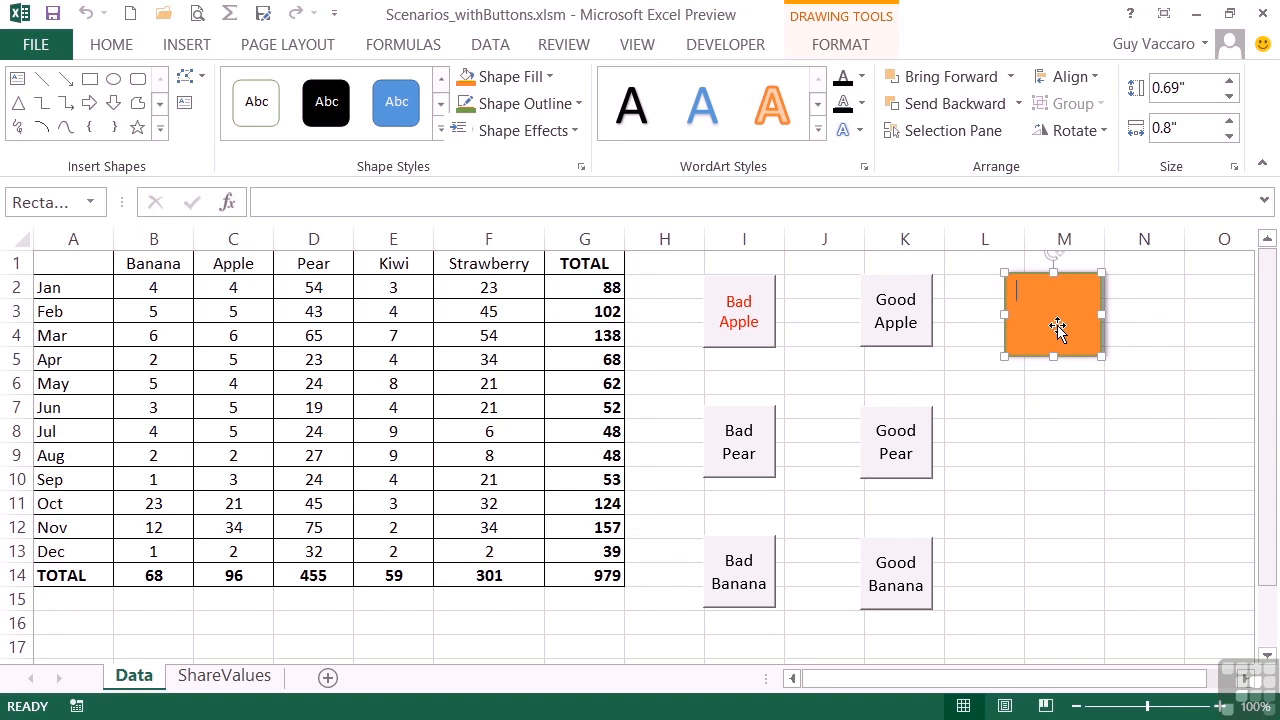
pyautogui.write('Bad Apple')
pyautogui.click(1064, 386)
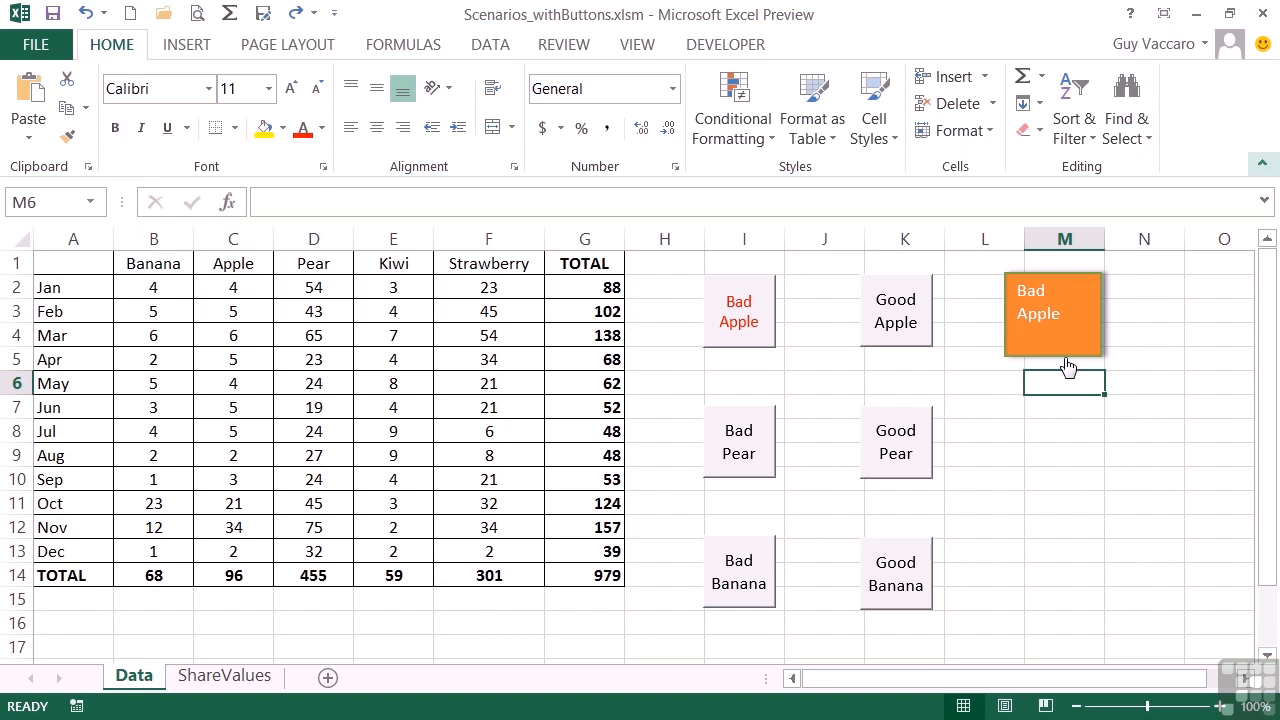
# Step: Search the Office.com Clip Art online pictures for "bad apple"
pyautogui.click(186, 46)
pyautogui.click(276, 126)
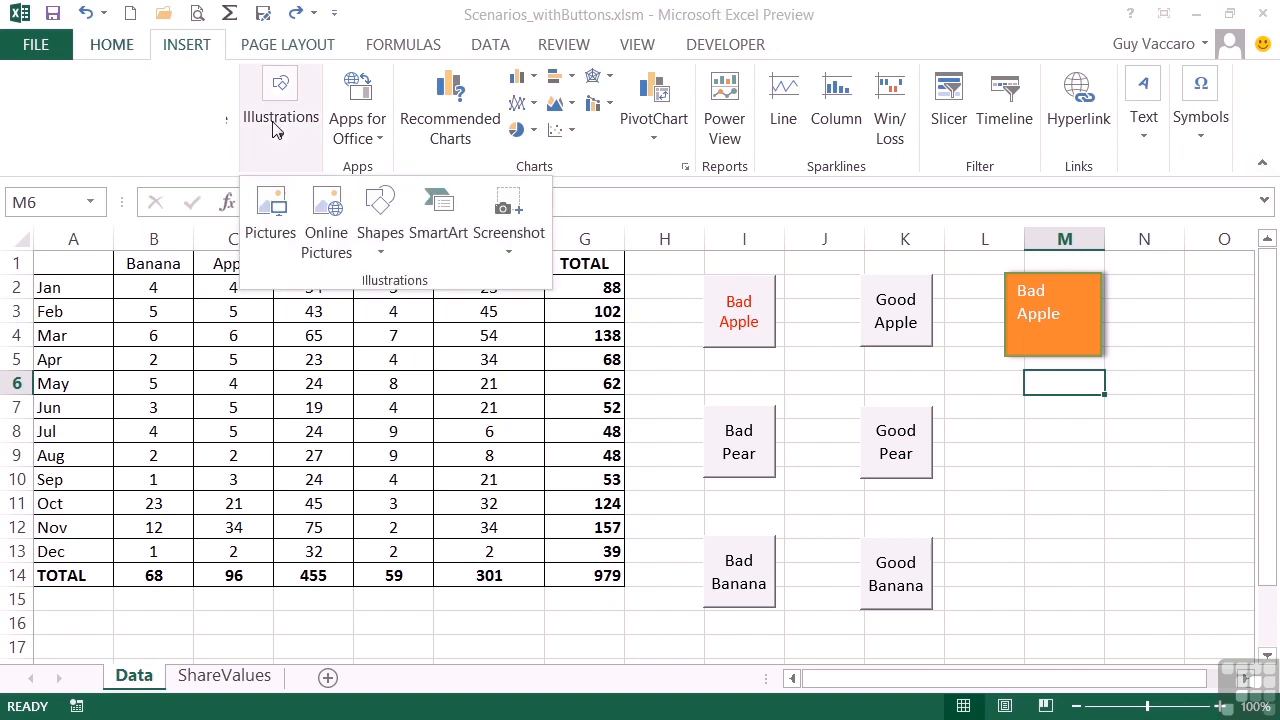
pyautogui.click(321, 222)
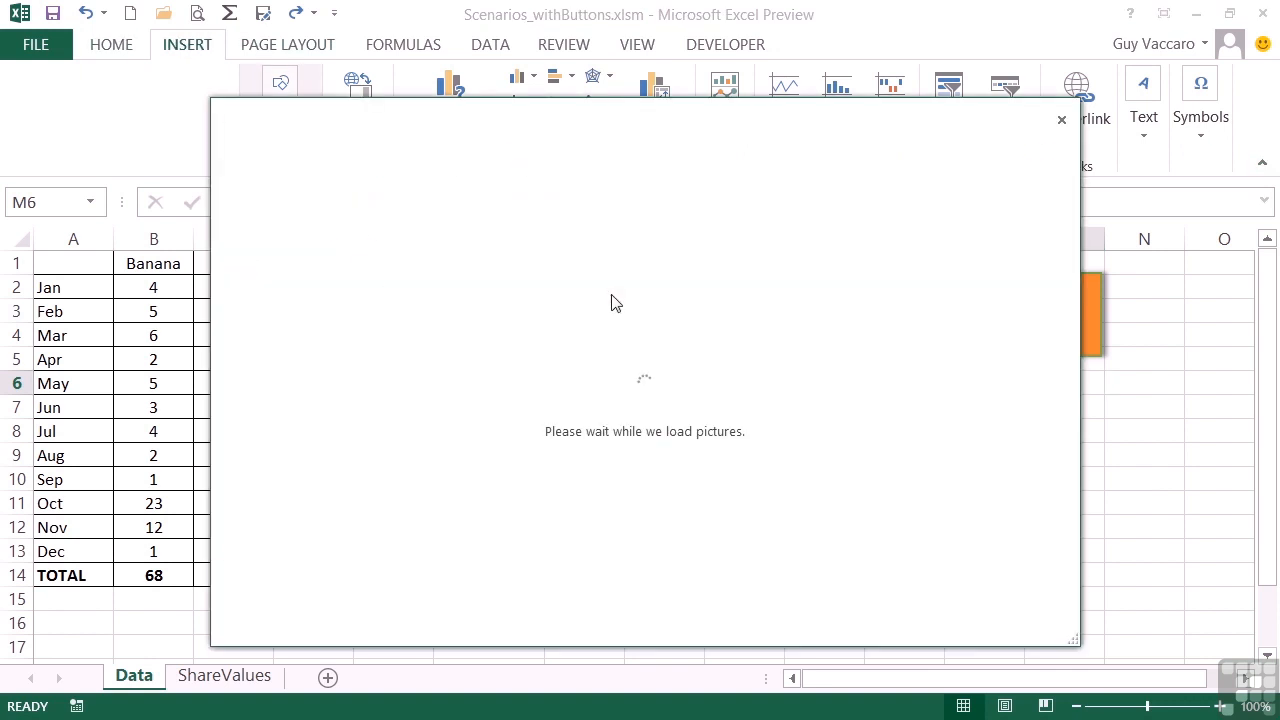
pyautogui.write('bad apple')
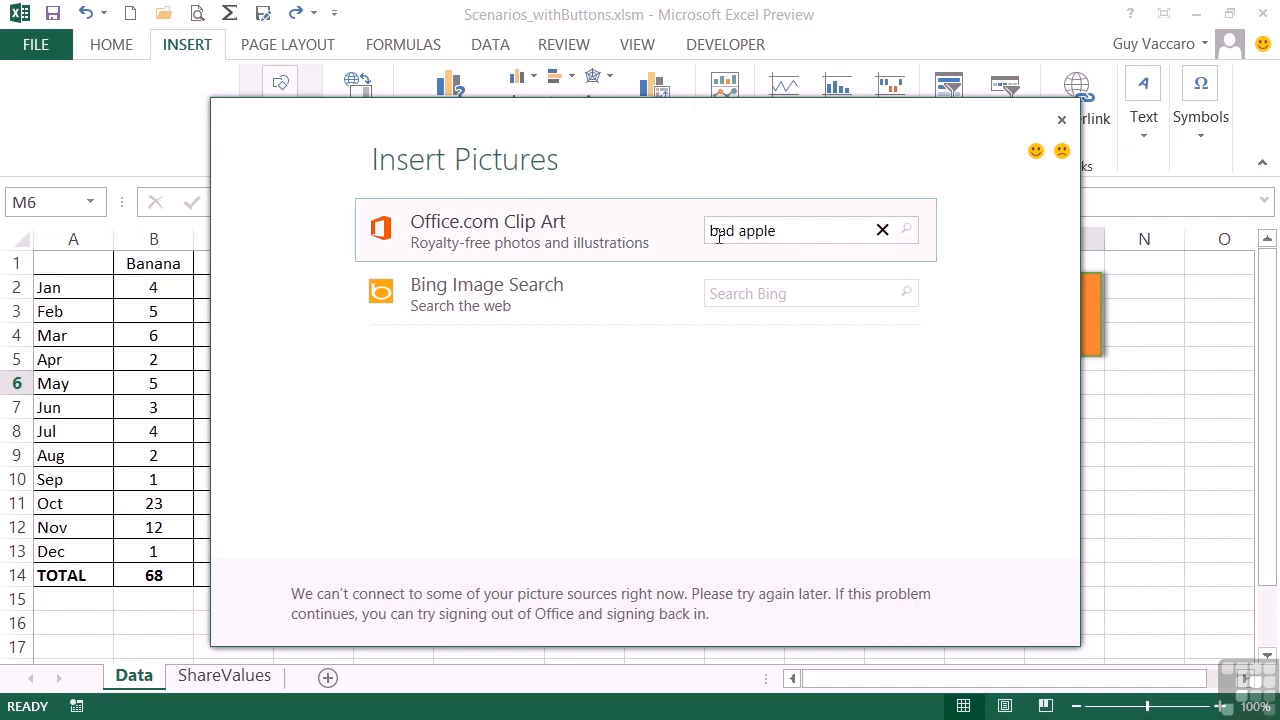
pyautogui.press('Return')
# Step: Shorten the clip art search to "apple" and insert the photograph of the apple core below the orange rectangle
pyautogui.doubleClick(724, 188)
pyautogui.press('BackSpace')
pyautogui.press('Return')
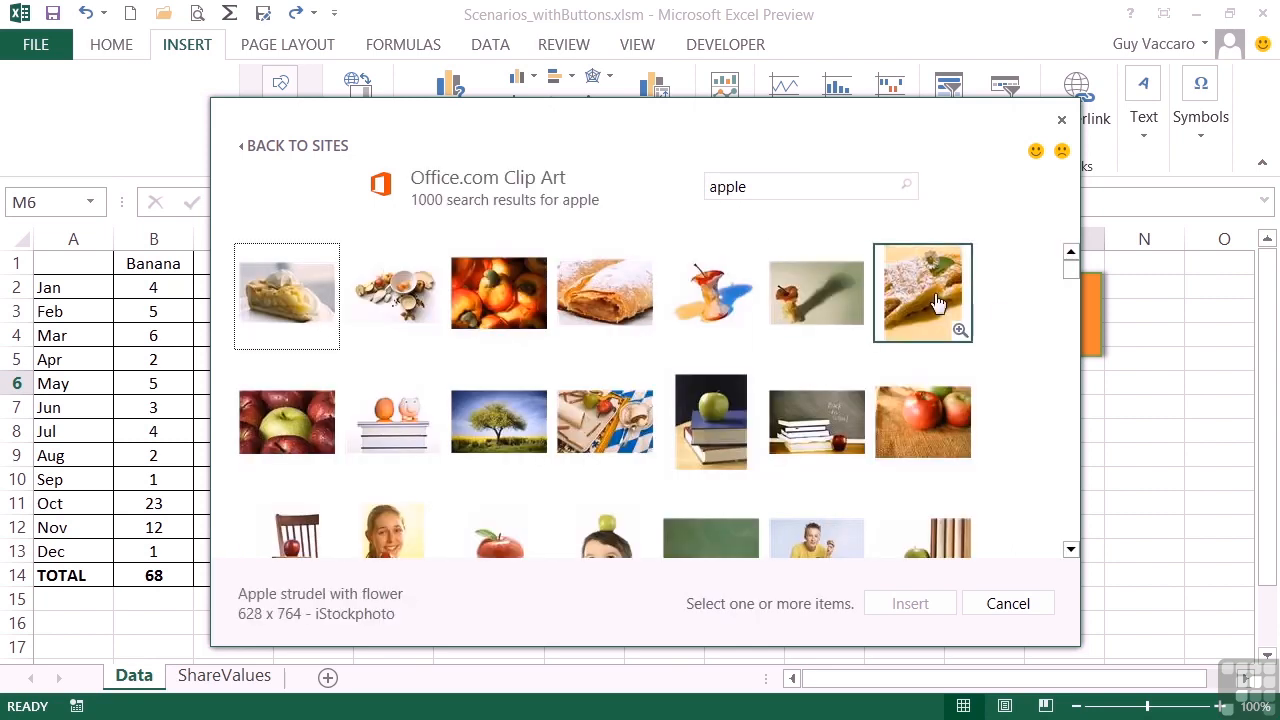
pyautogui.click(716, 292)
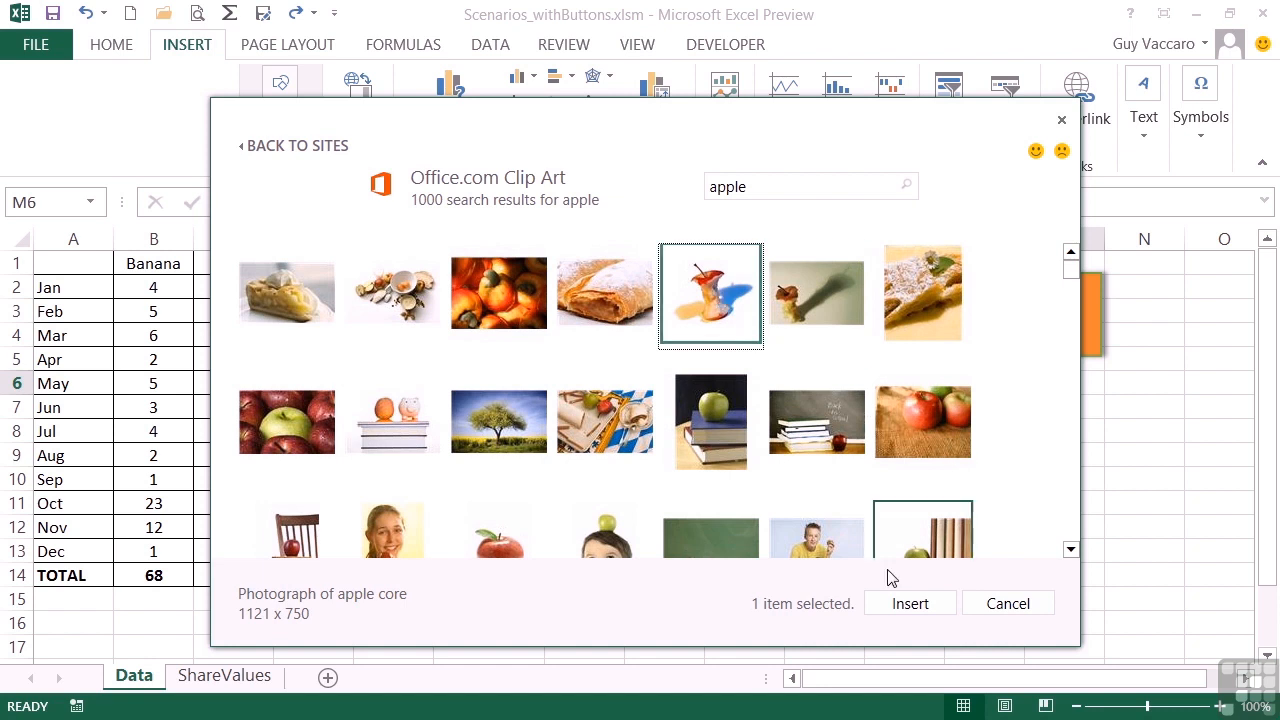
pyautogui.click(914, 608)
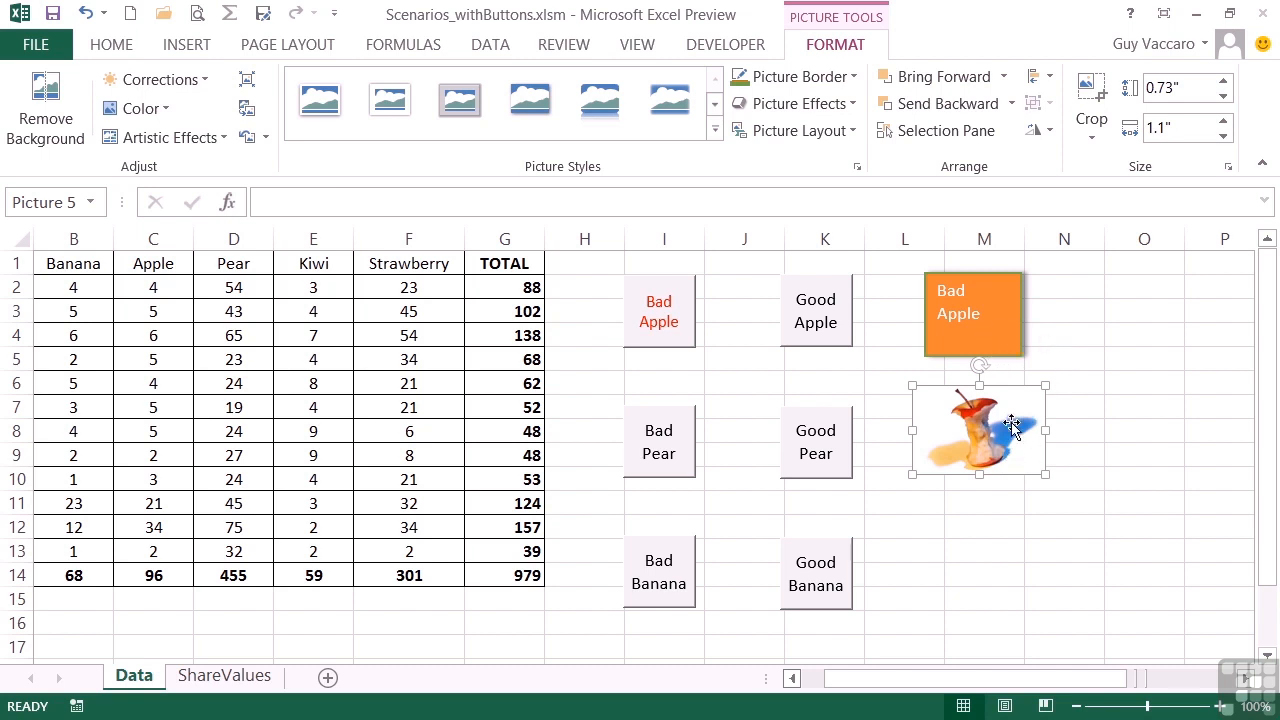
# Step: Assign the cmdBadApple macro to the apple core picture and deselect it
pyautogui.rightClick(997, 426)
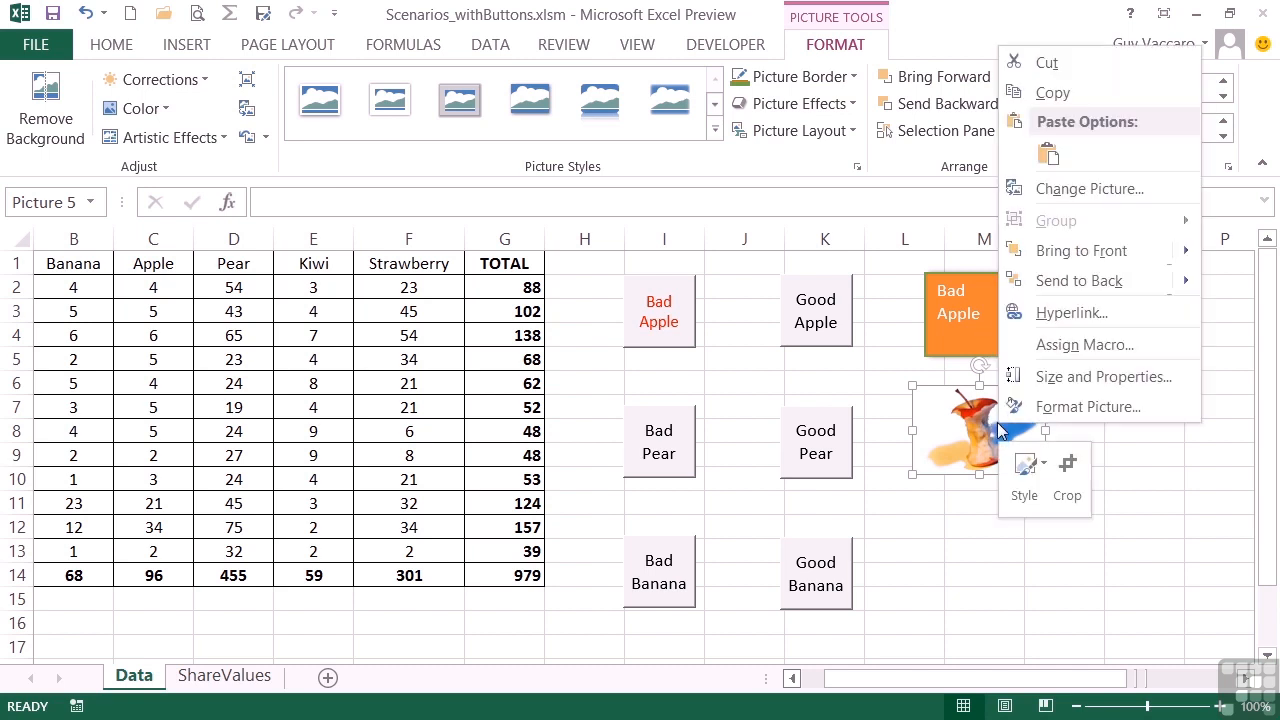
pyautogui.click(1057, 350)
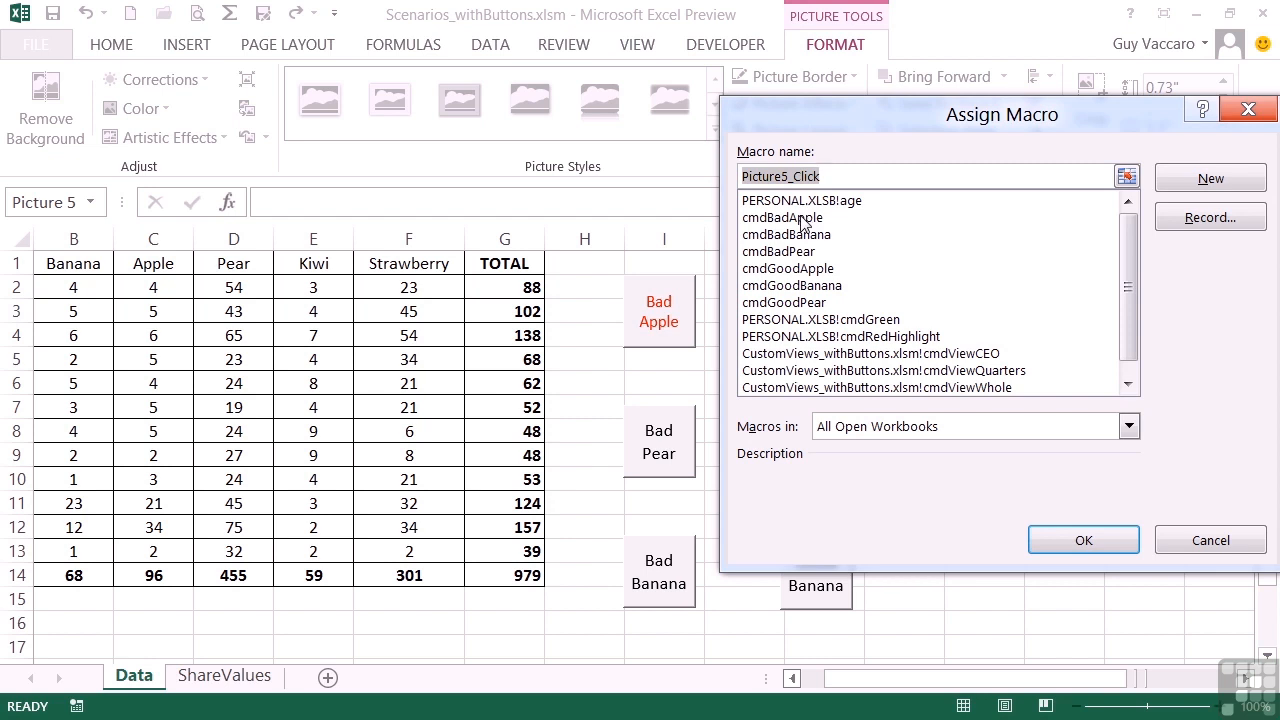
pyautogui.click(800, 218)
pyautogui.click(1083, 538)
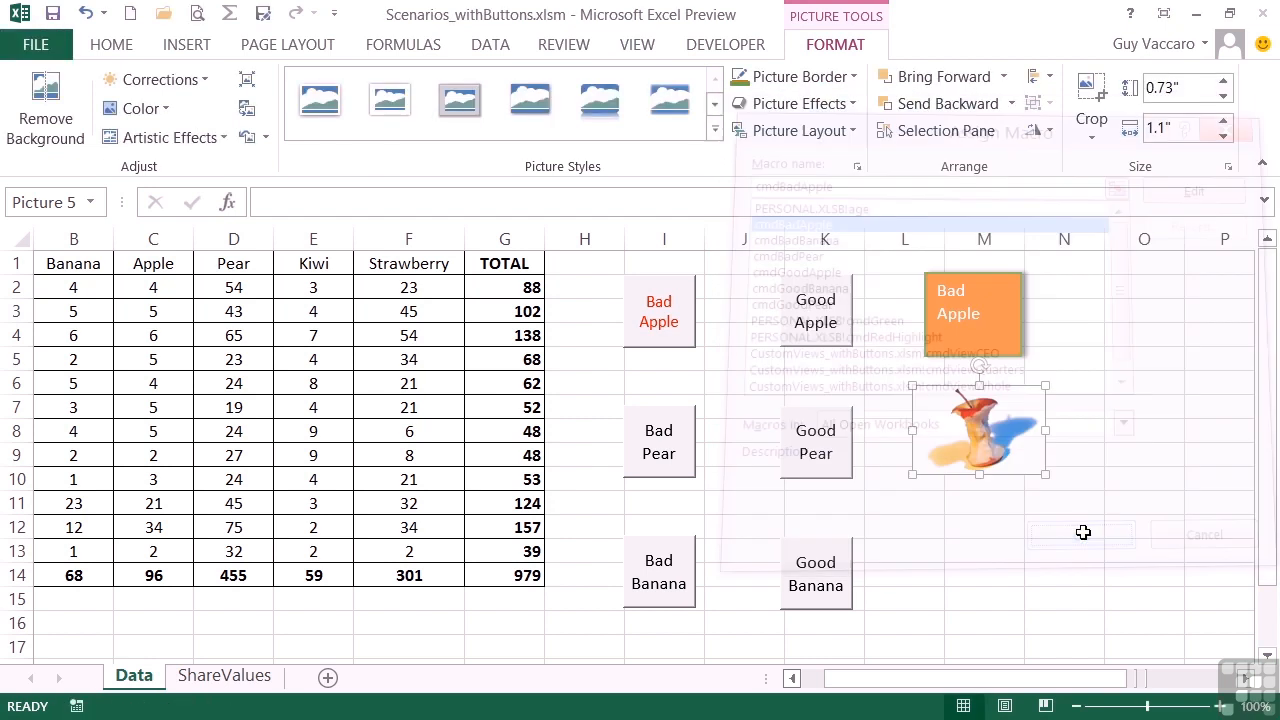
pyautogui.click(1110, 428)
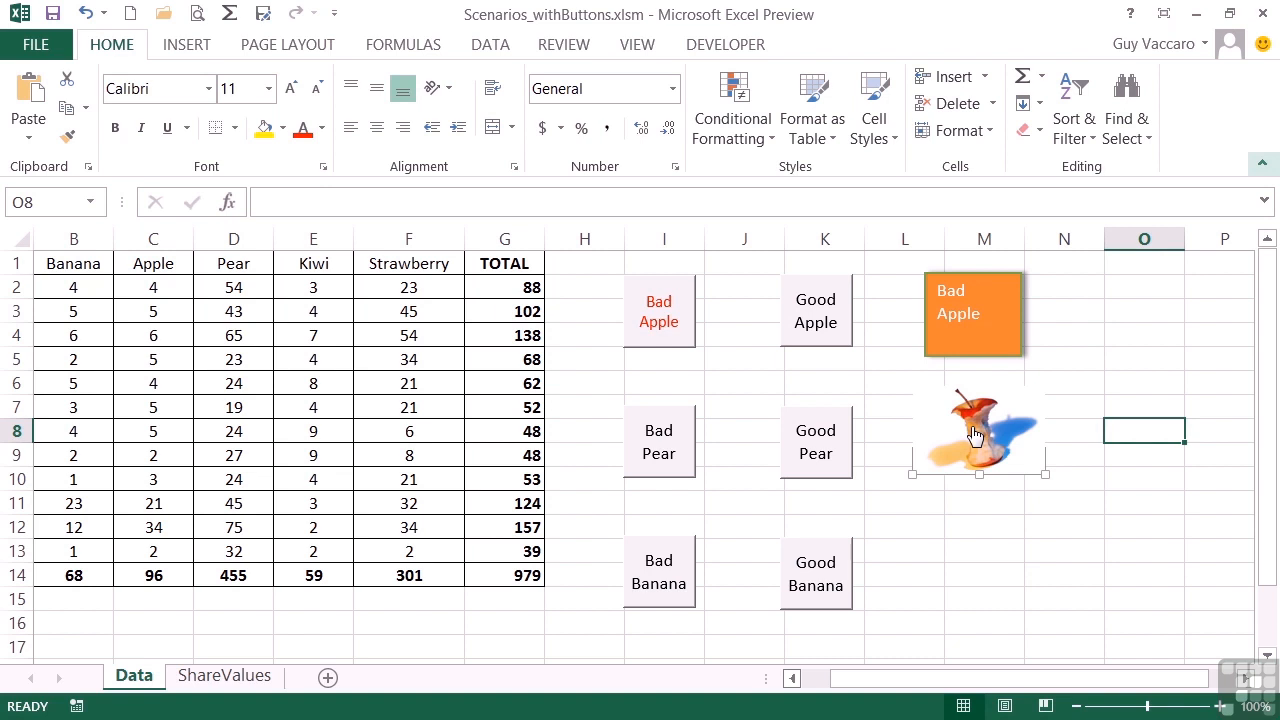
# Step: Test the apple core picture as a macro button by running the Good Apple button and the picture
pyautogui.click(813, 333)
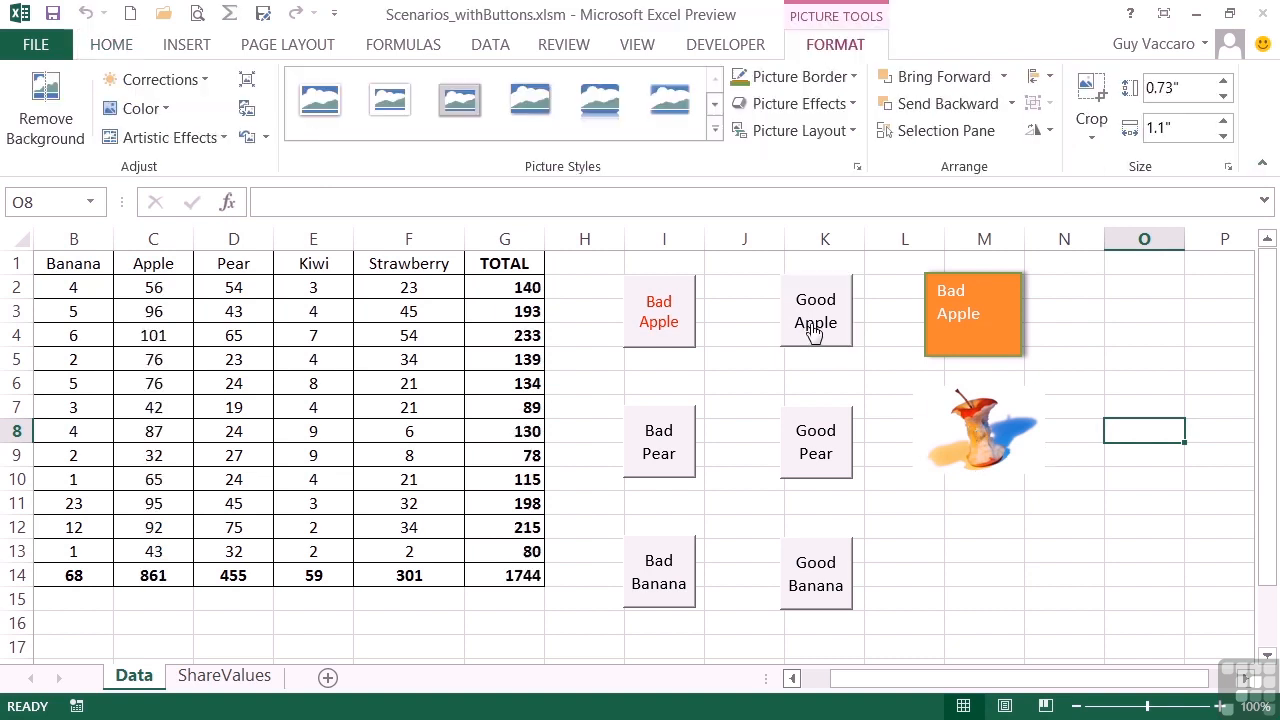
pyautogui.click(988, 437)
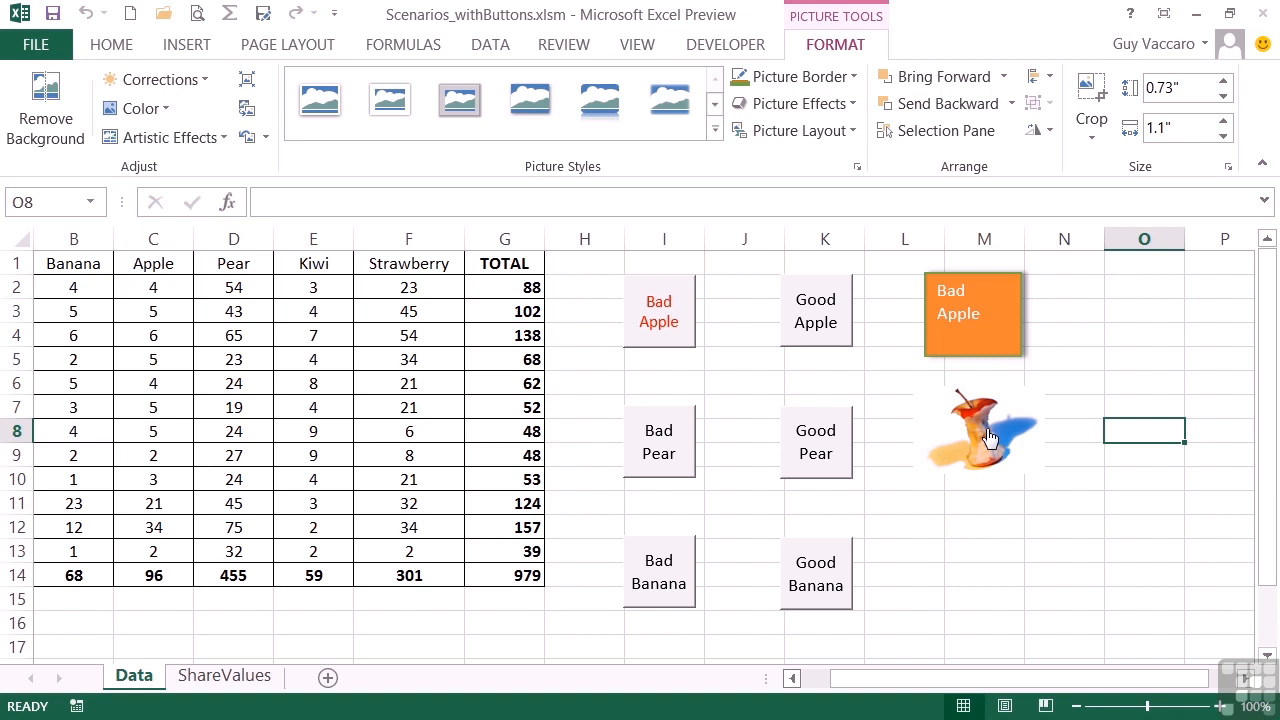
# Step: Show the available commands for the apple core picture, including the option to assign a macro
pyautogui.rightClick(987, 437)
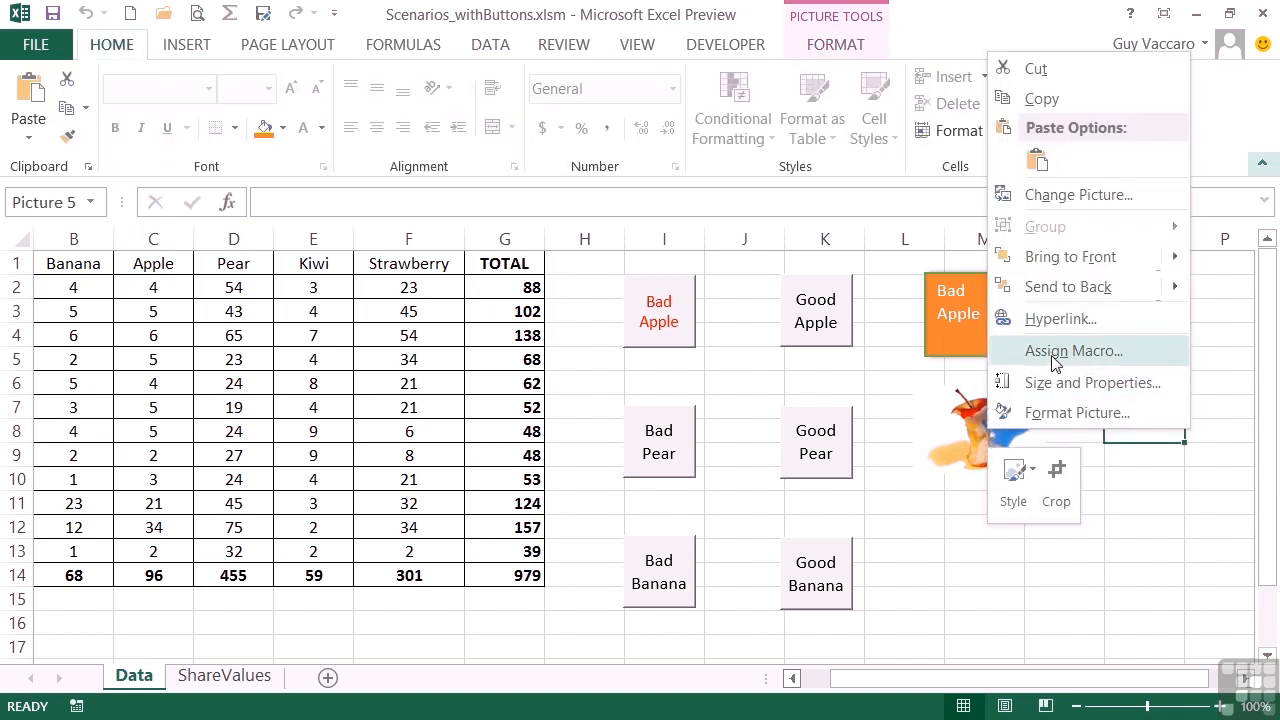